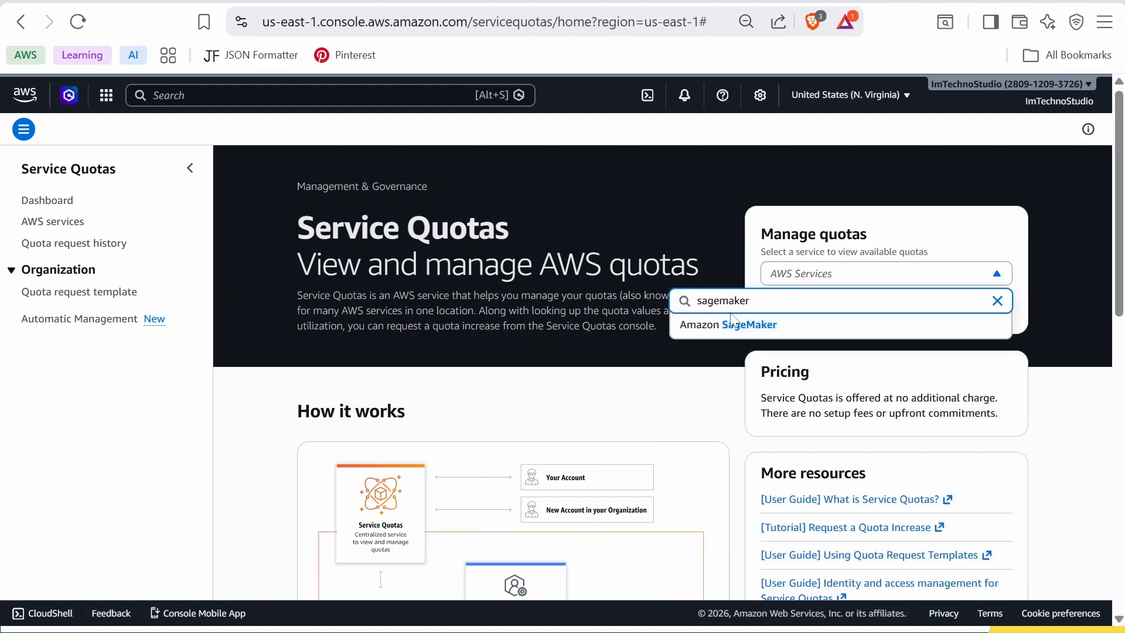
- Open the Amazon SageMaker service quotas and search them for ml.g5.2xlarge
click(746, 333)
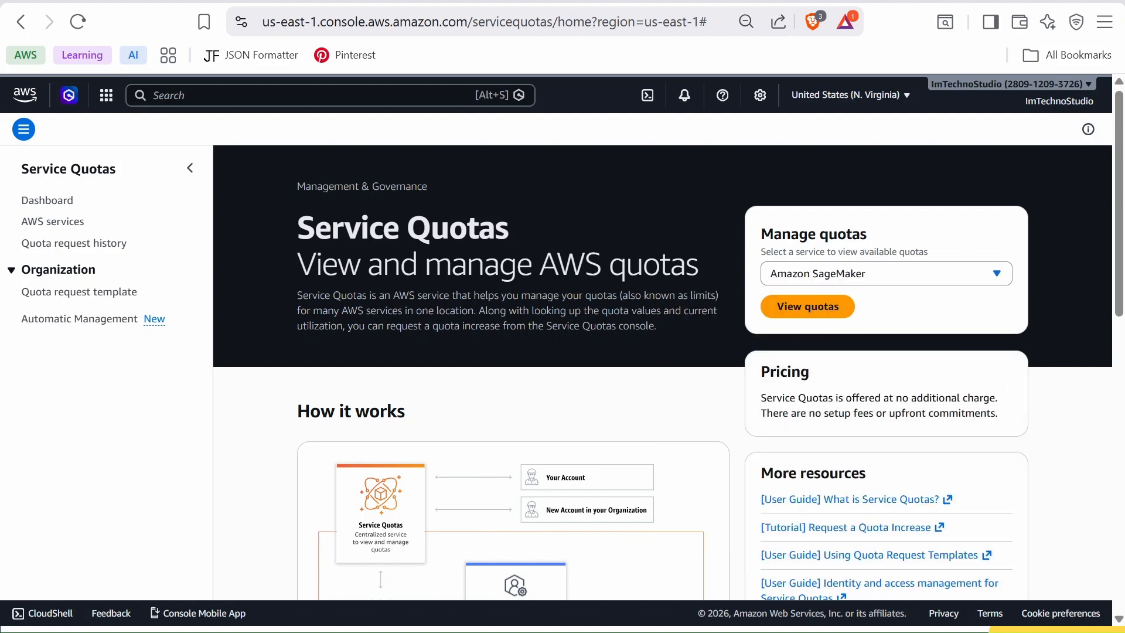
click(801, 318)
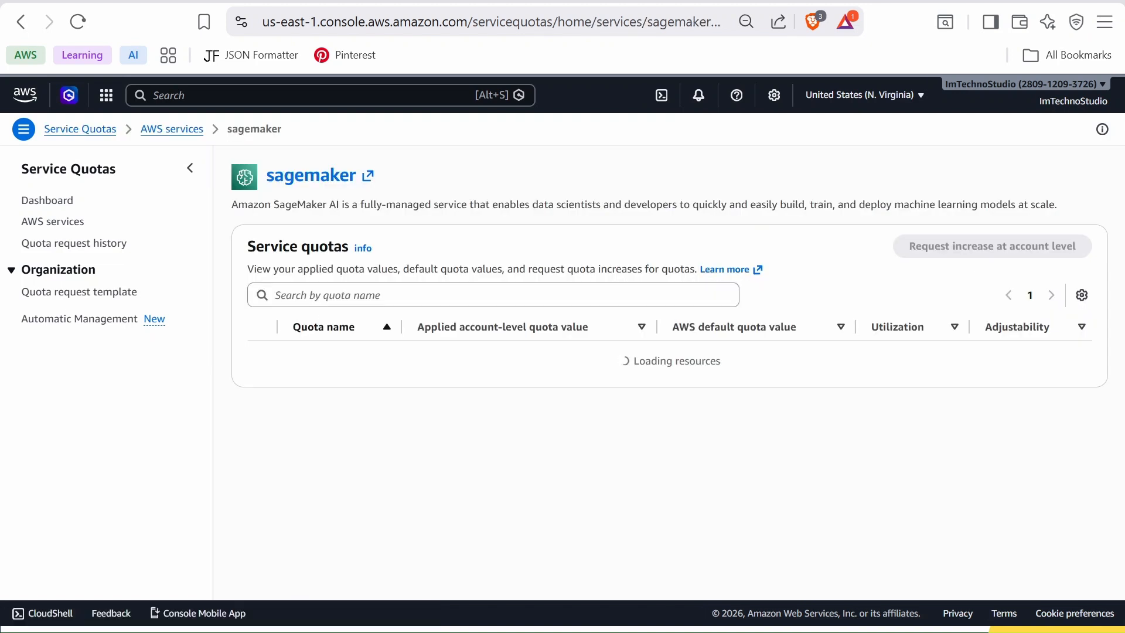
click(281, 295)
text(ml)
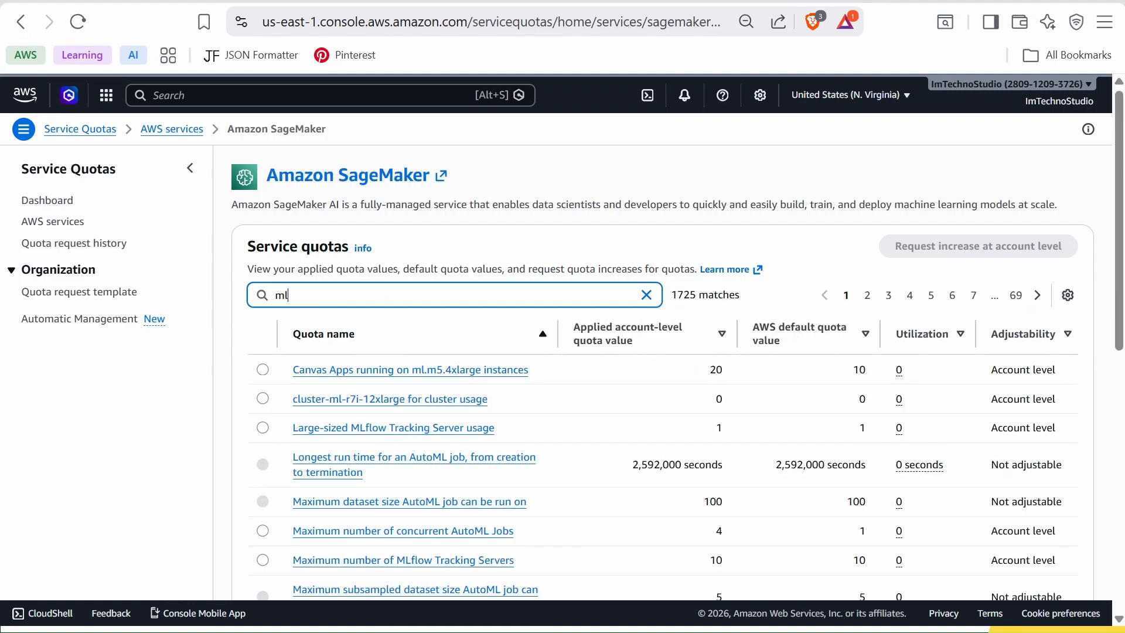
text(.g5.2xlarge)
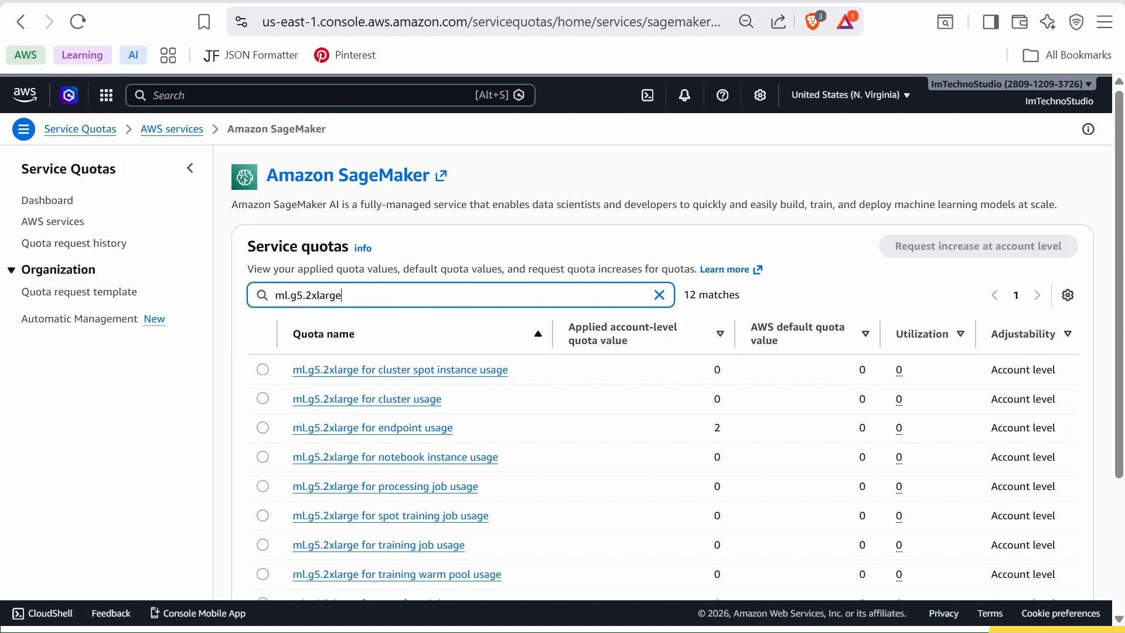
- Select the ml.g5.2xlarge for endpoint usage quota and review its increase request without submitting it
scroll(486, 394, down, 2)
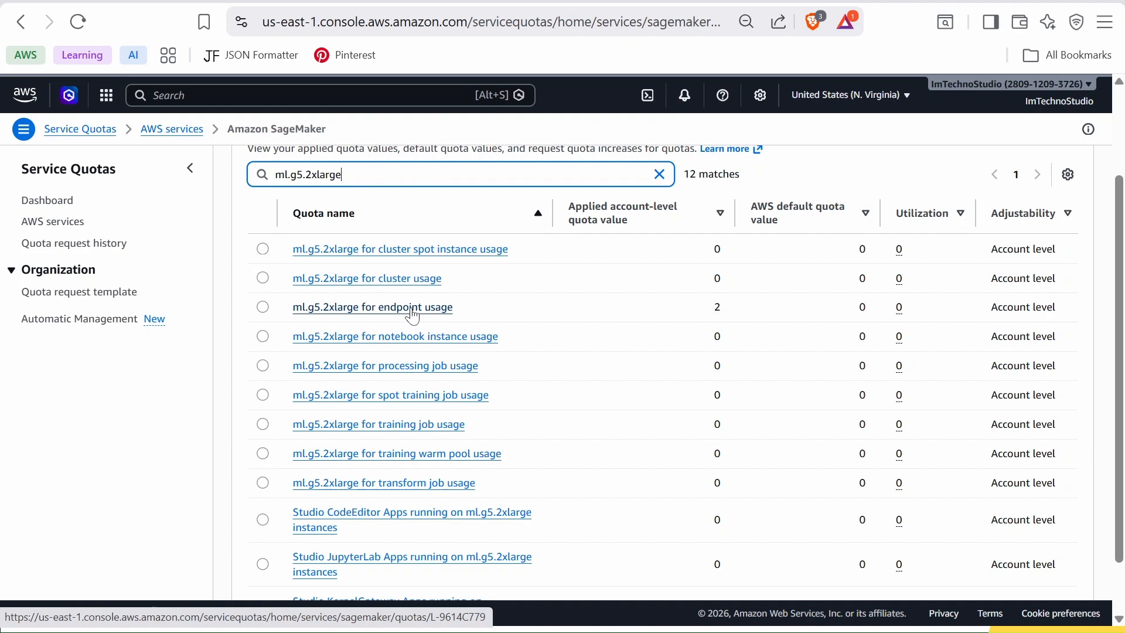
click(263, 308)
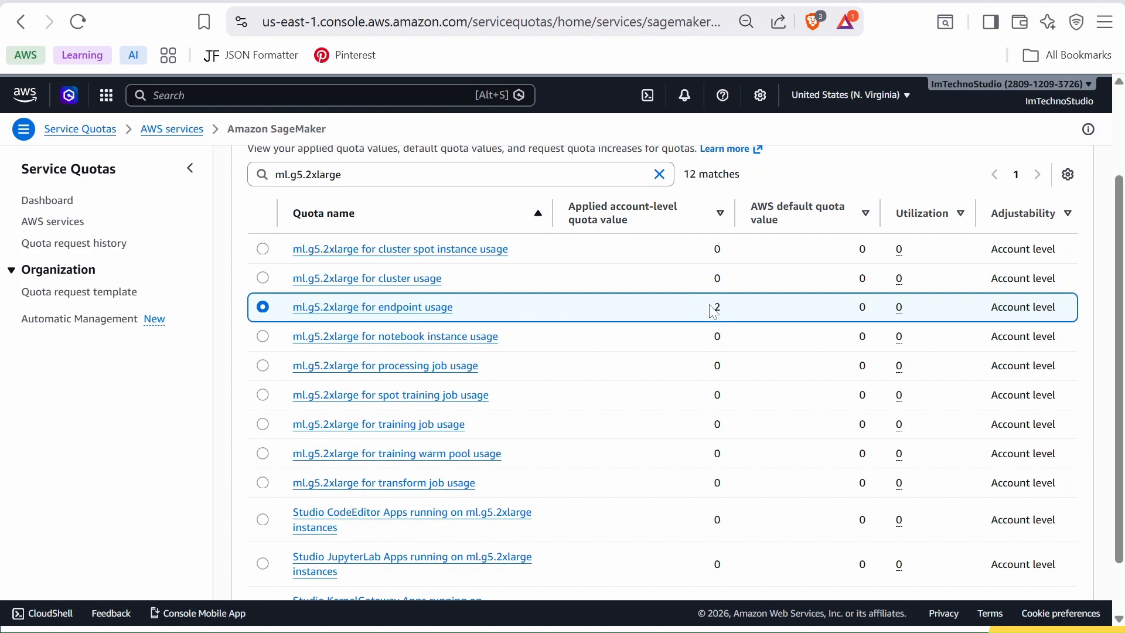
scroll(709, 319, up, 1)
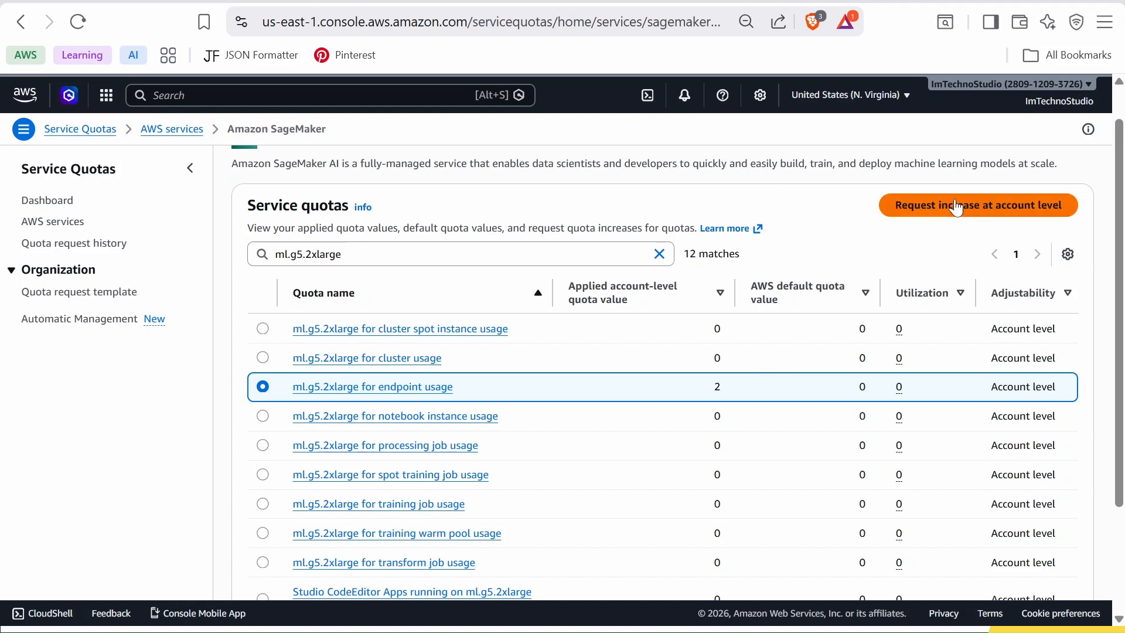
click(971, 212)
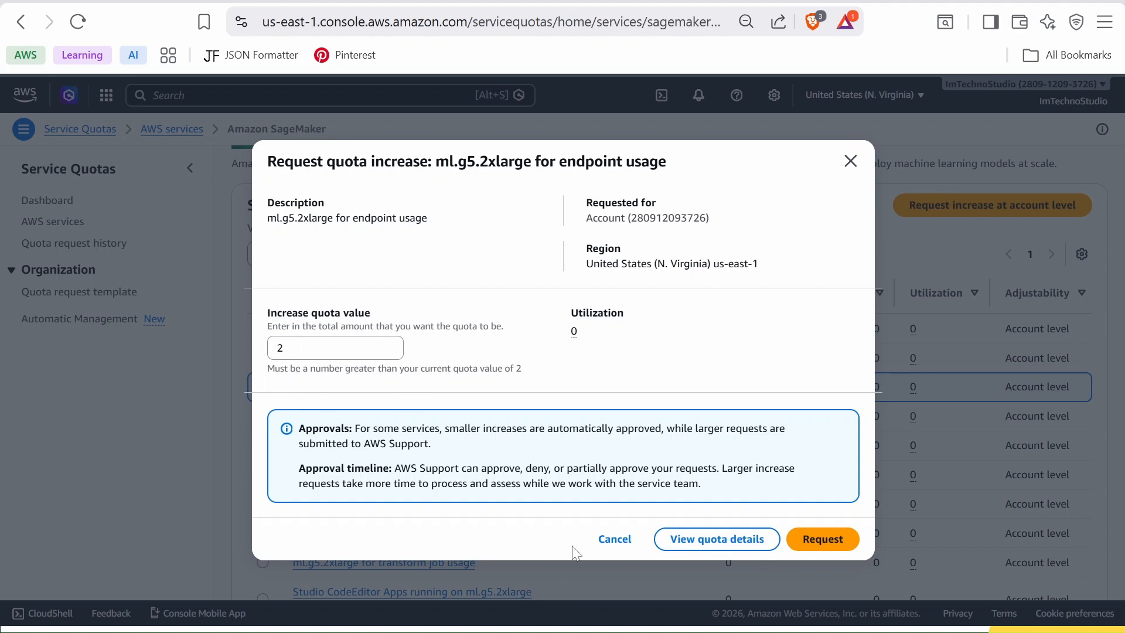
click(614, 542)
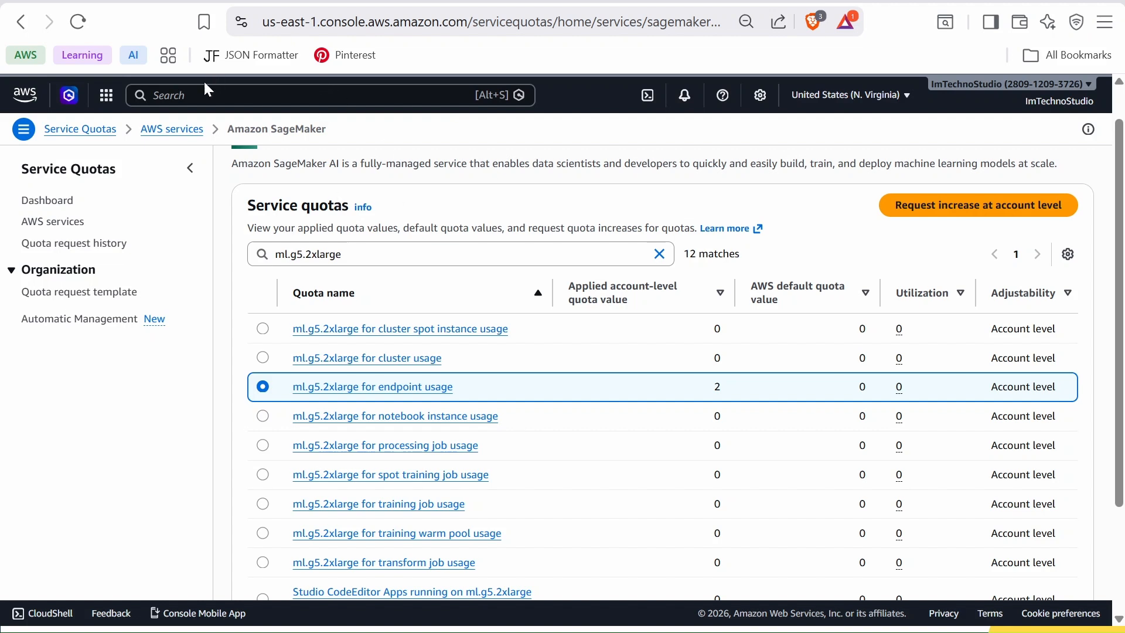
- Return to the console home and open Amazon SageMaker AI through the service search
click(293, 1)
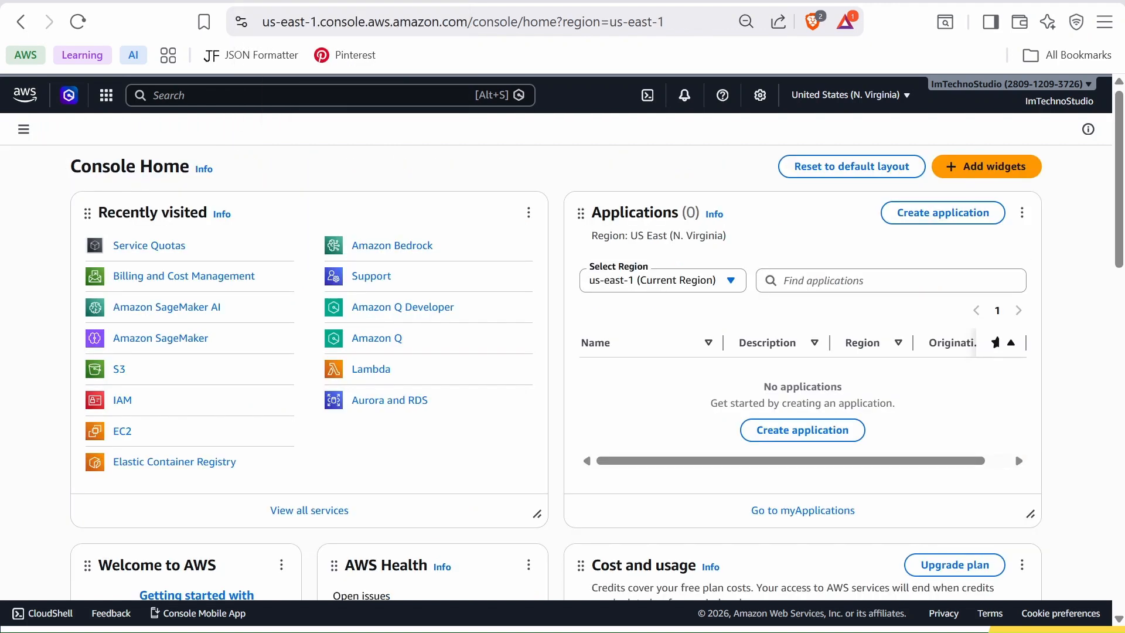
click(296, 95)
text(sagem)
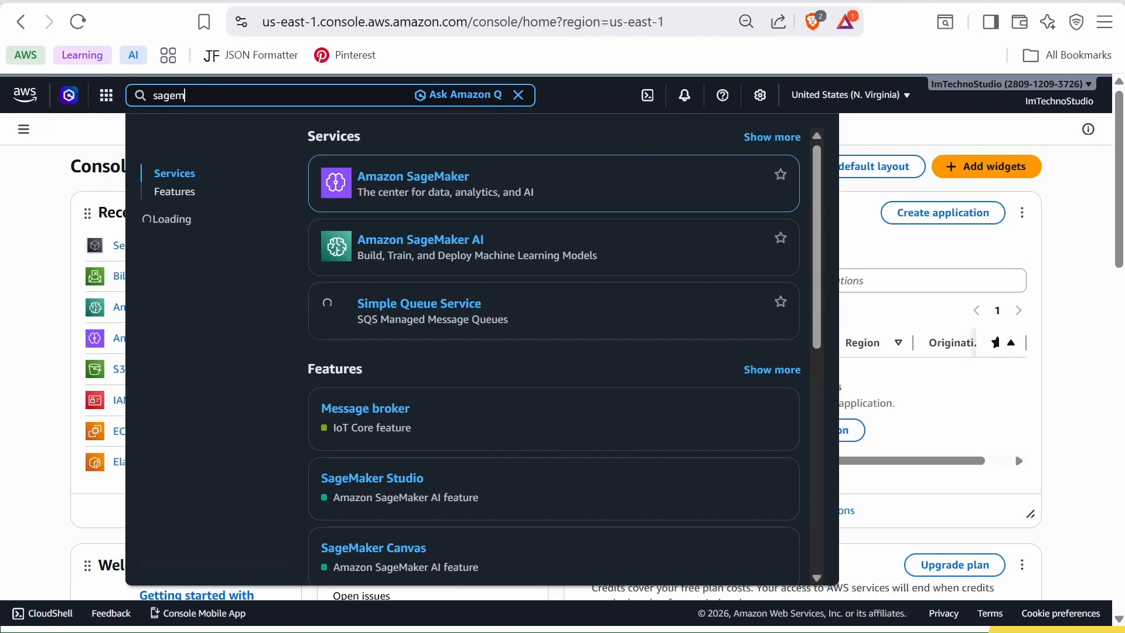
text(aker ai)
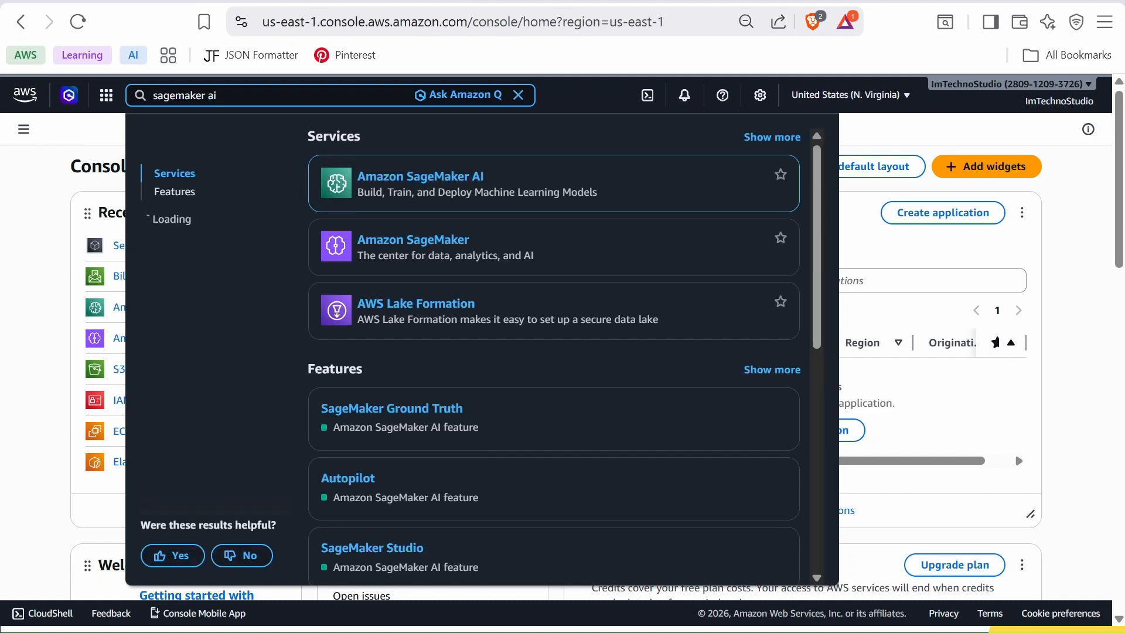
click(426, 184)
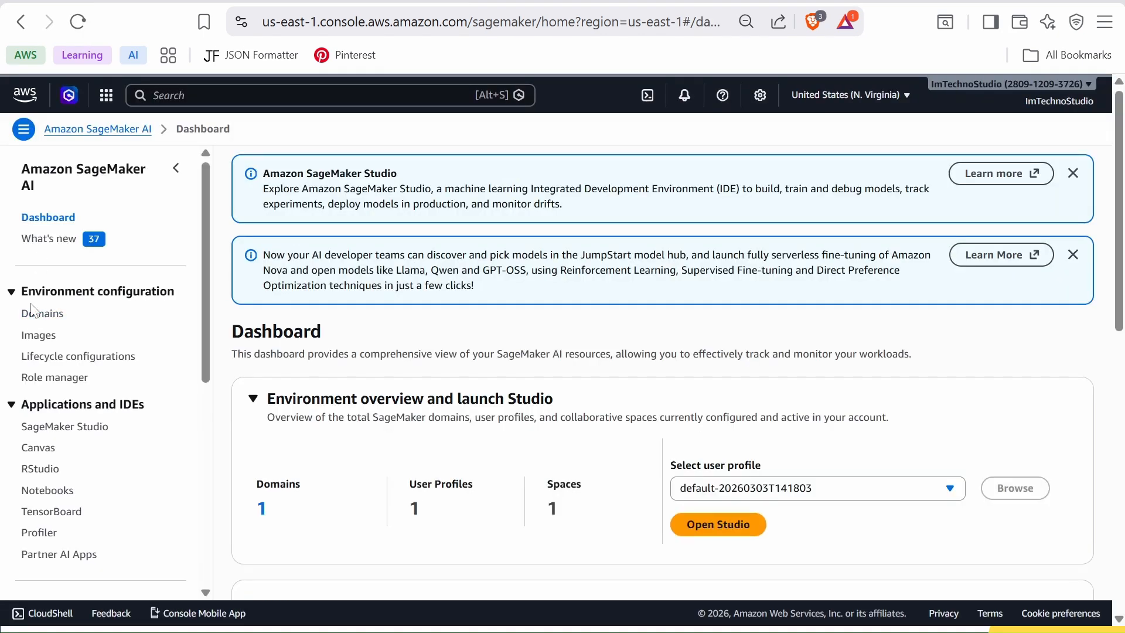
- Create a new SageMaker domain using the single-user Quick setup option
drag(200, 228, 200, 279)
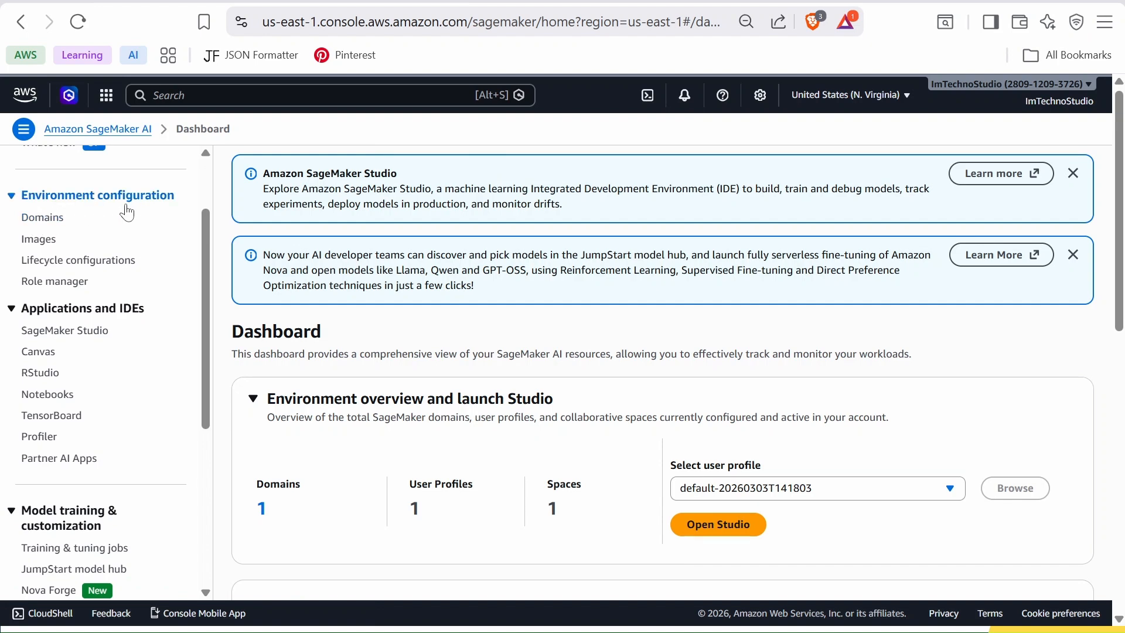
click(44, 218)
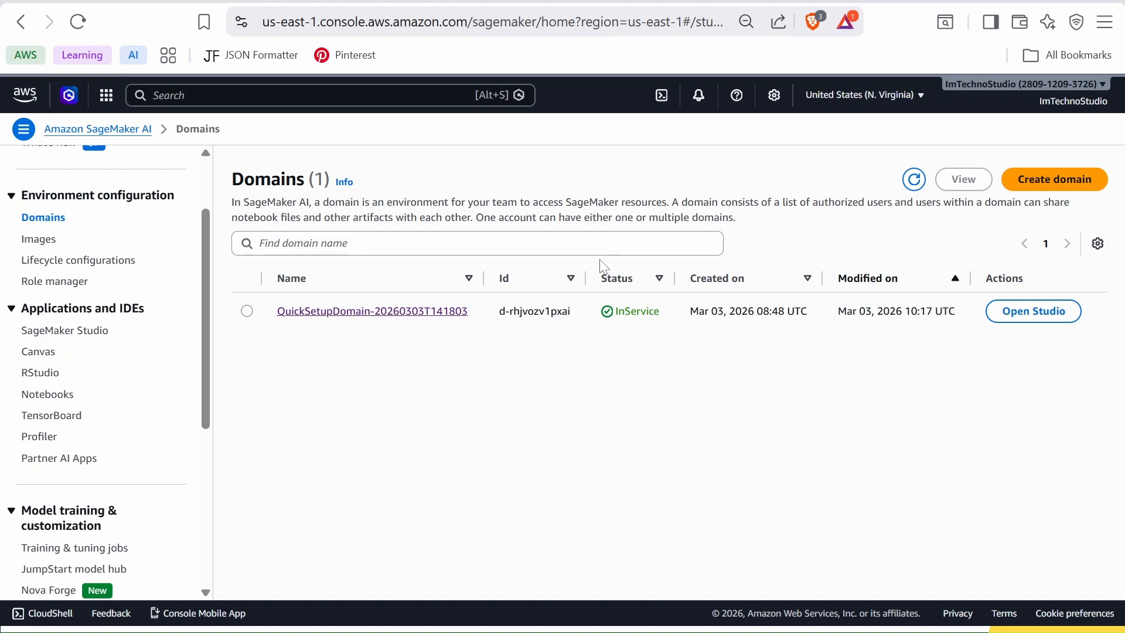
click(1052, 190)
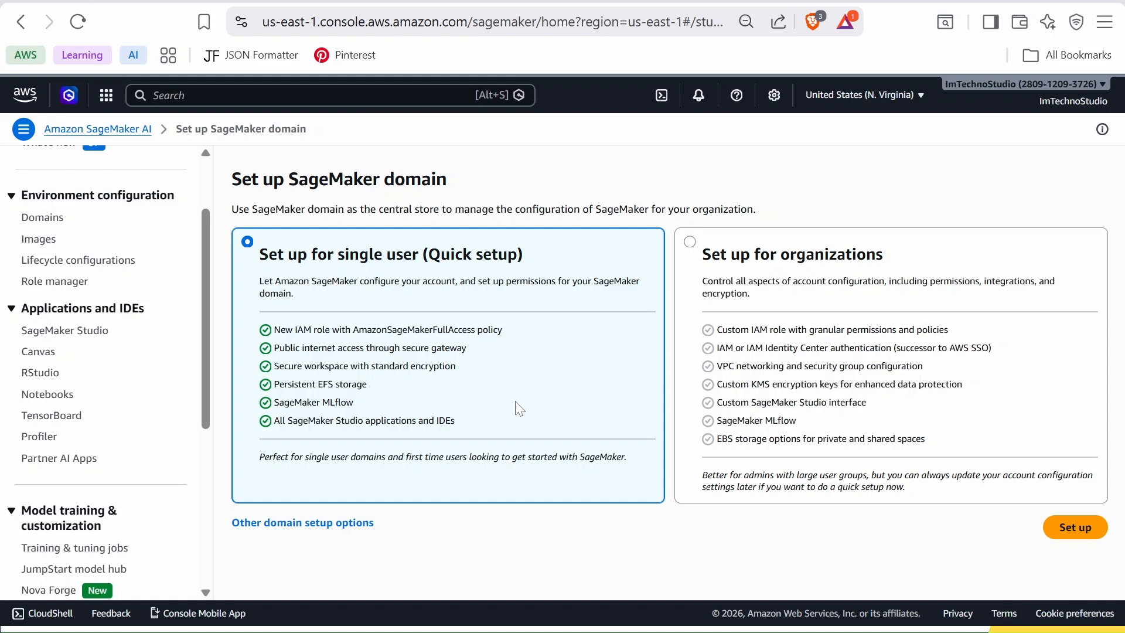
click(1077, 535)
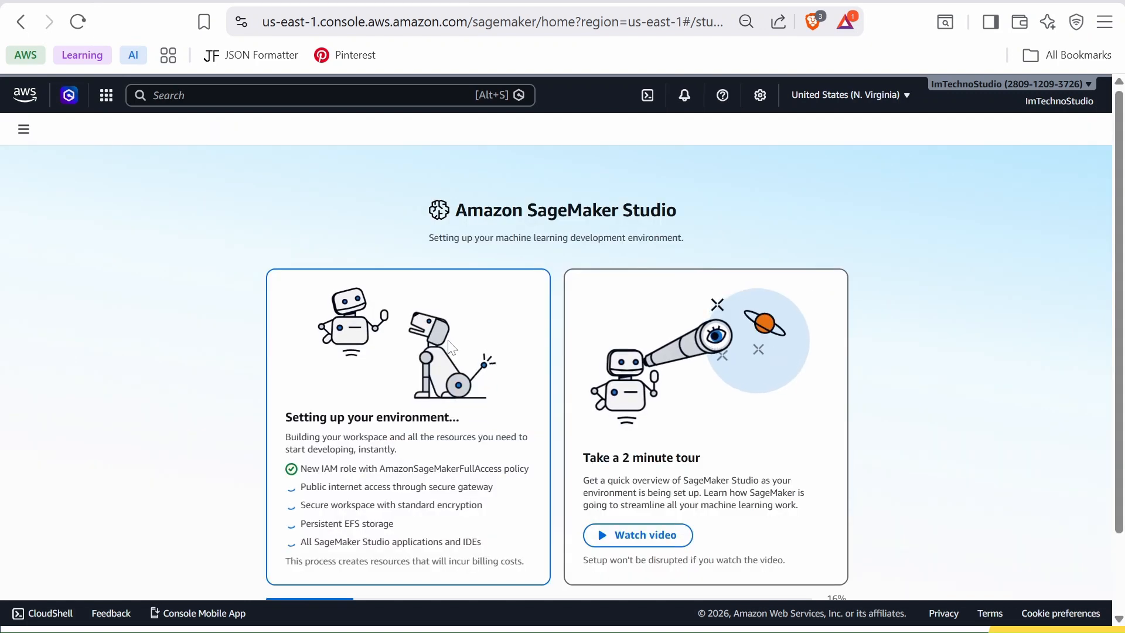
- Open SageMaker Studio once setup completes and skip the welcome tour
scroll(459, 345, down, 2)
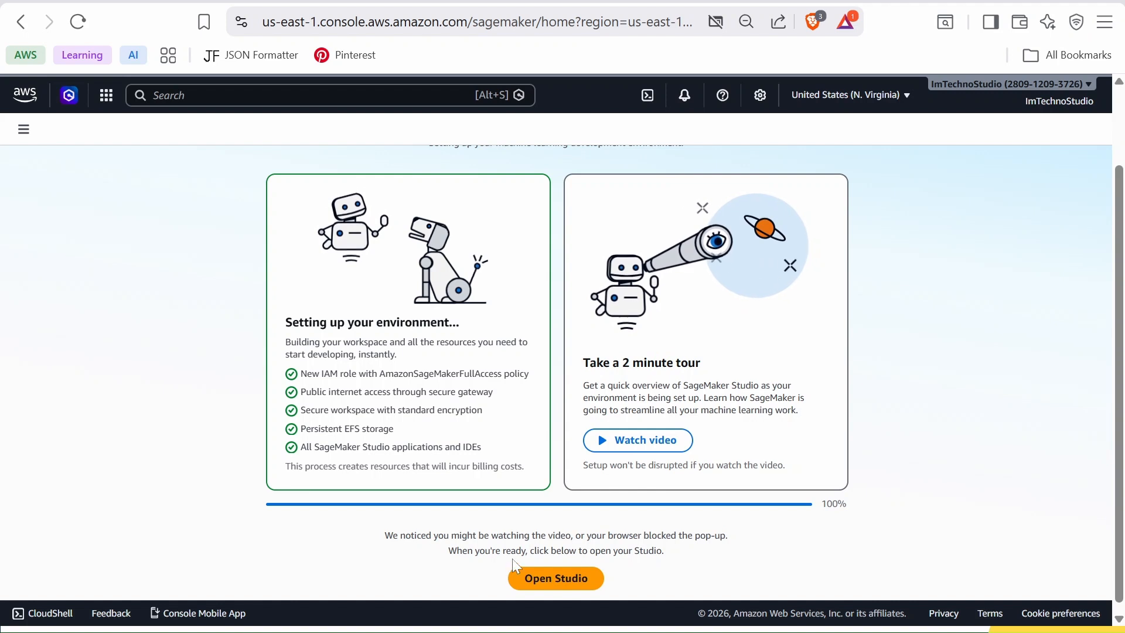
click(551, 580)
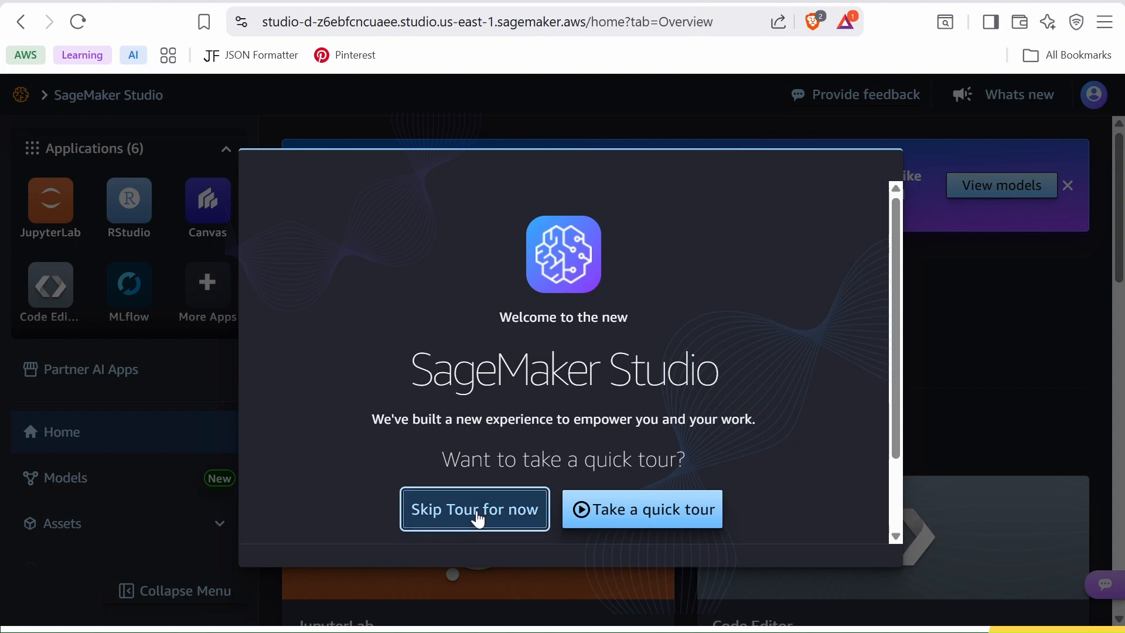
click(476, 516)
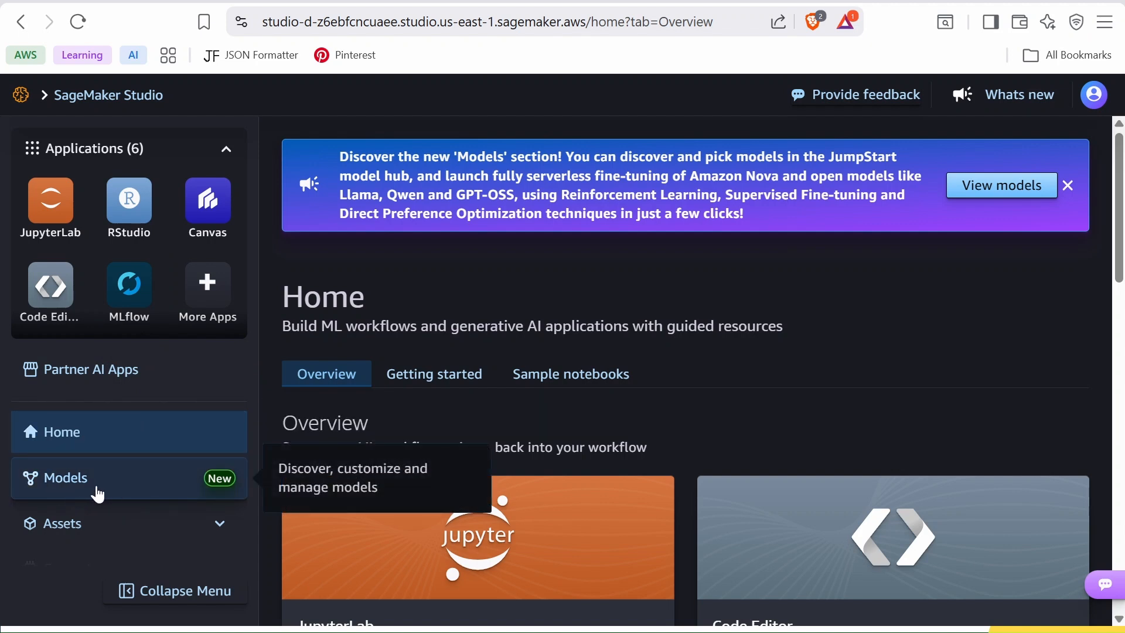
- Open the Models section and filter All models by the Text generation use case and Amazon provider
click(122, 496)
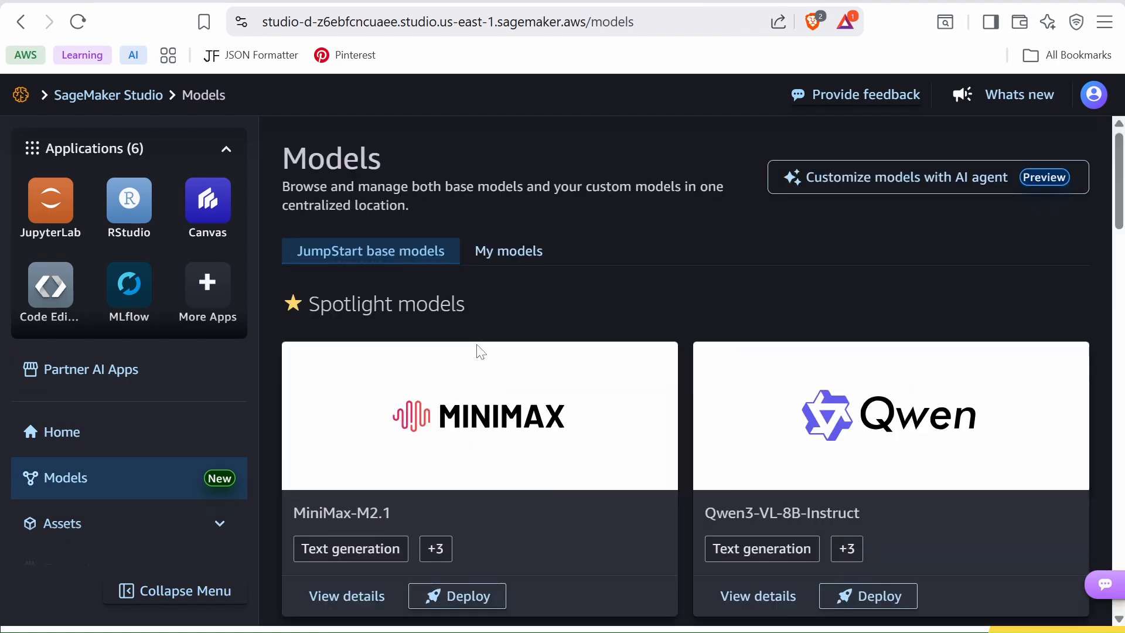
scroll(477, 351, down, 3)
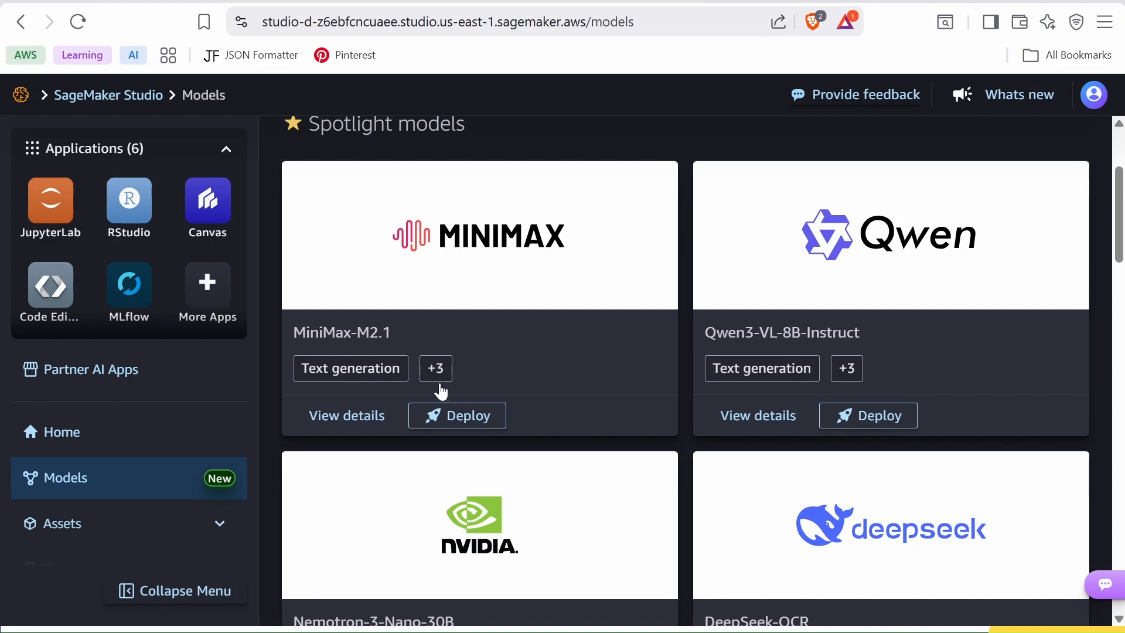
scroll(531, 369, down, 3)
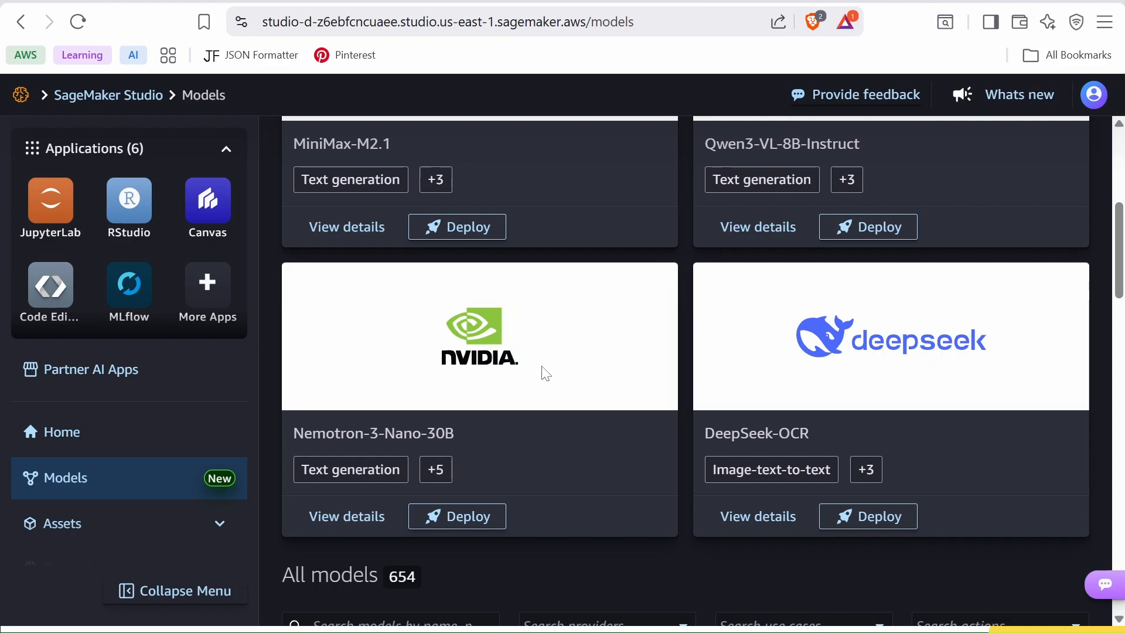
scroll(546, 373, down, 3)
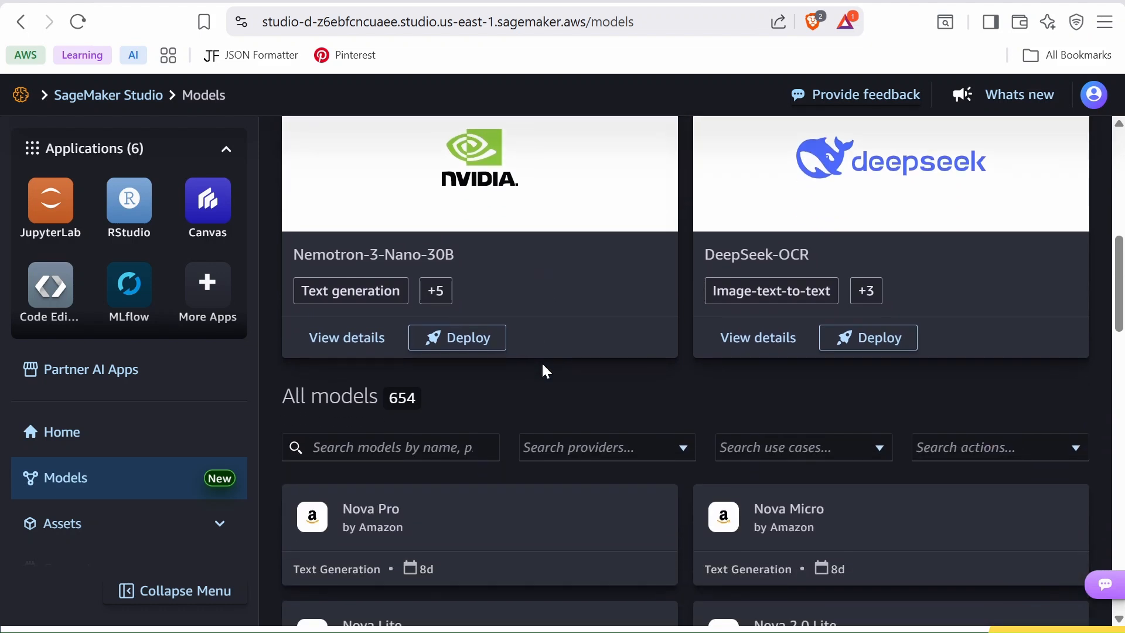
scroll(541, 361, down, 1)
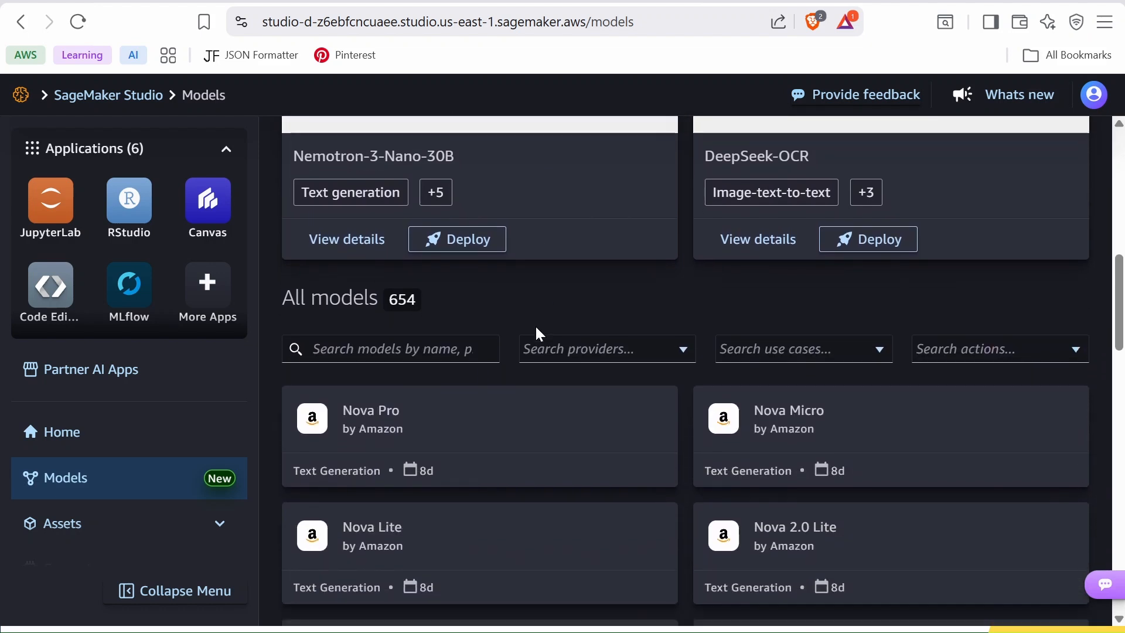
scroll(538, 332, down, 2)
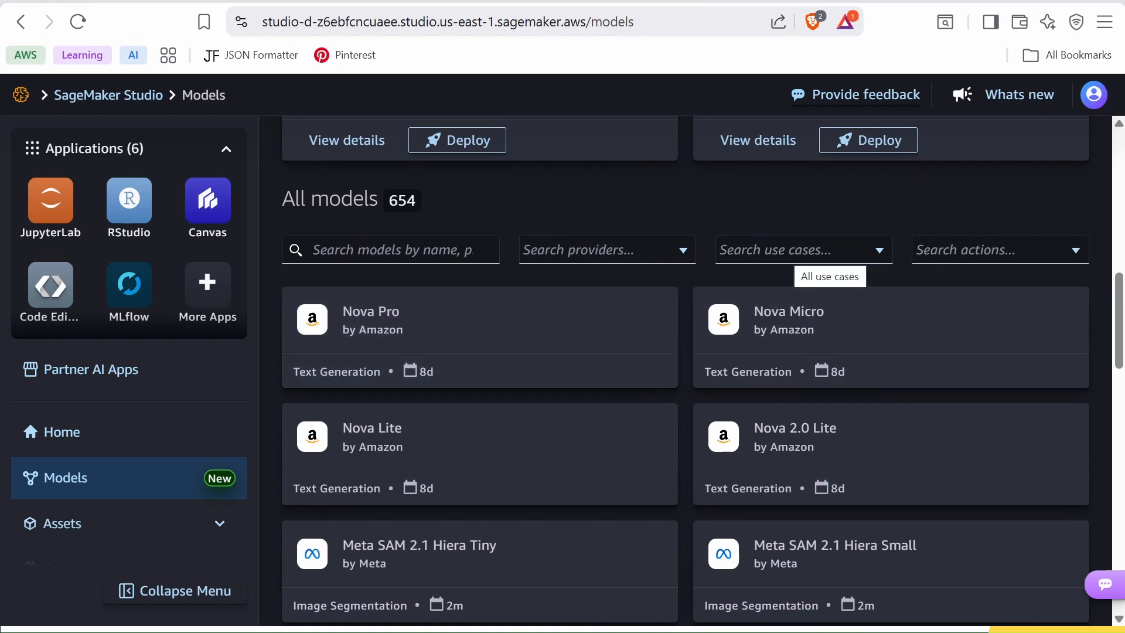
click(827, 252)
text(text generat)
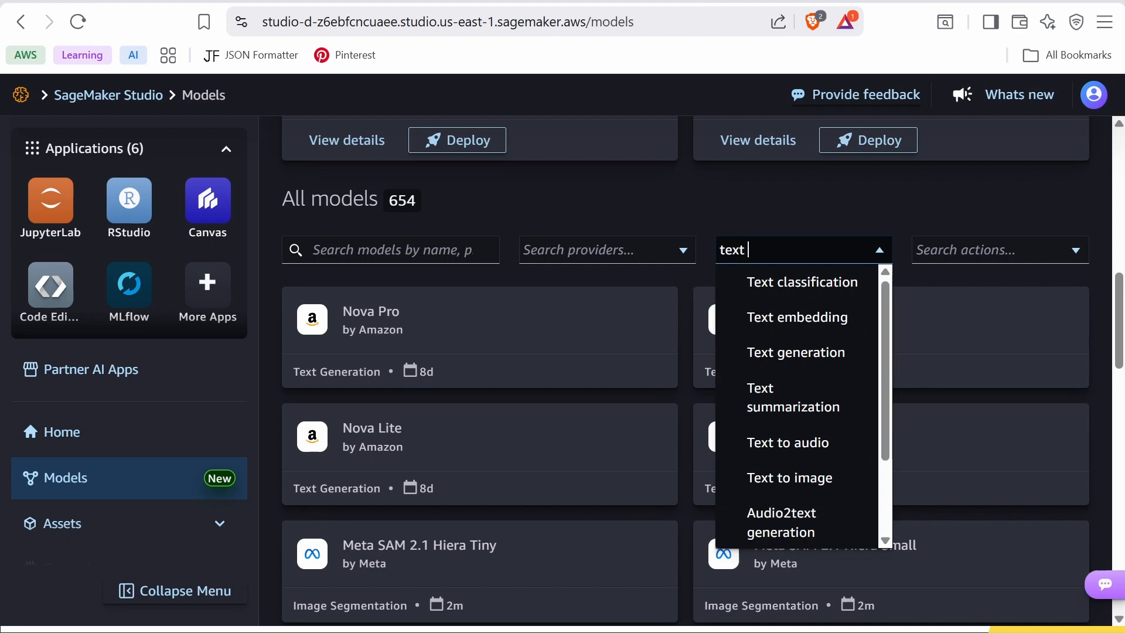
click(794, 284)
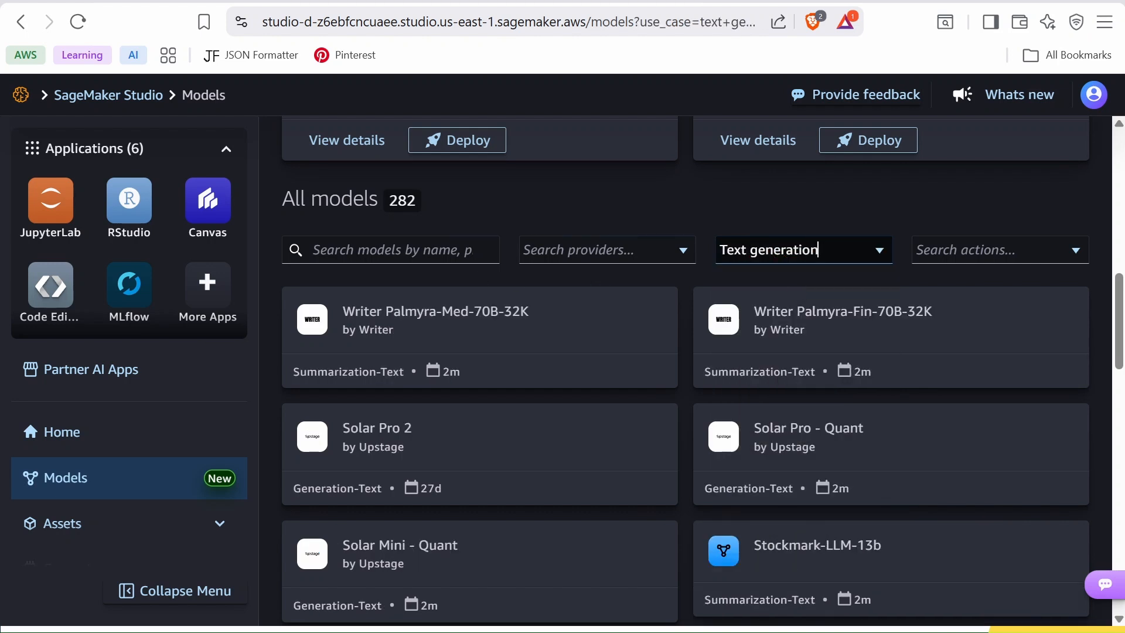
click(586, 250)
click(580, 318)
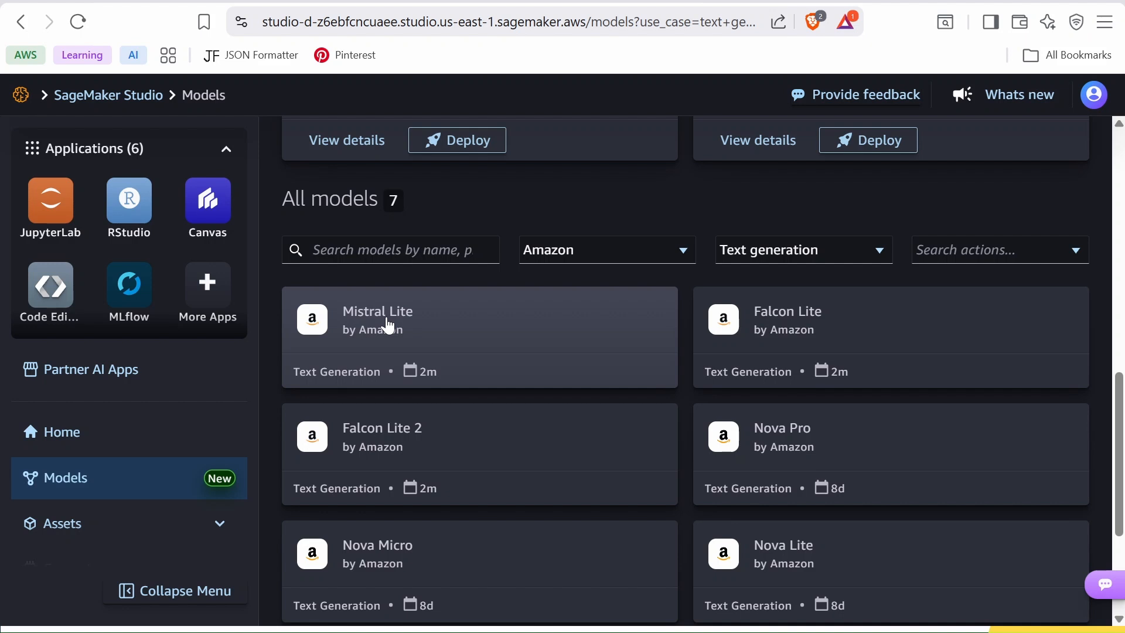
- Open the Mistral Lite model and read through its description and inference example
click(379, 322)
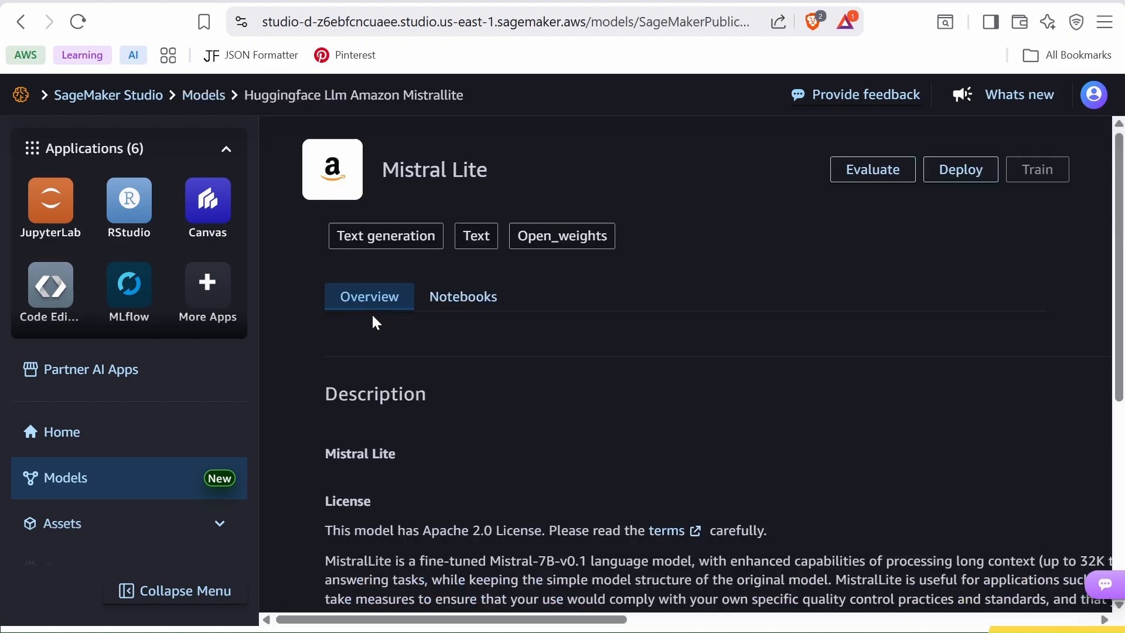
scroll(557, 359, down, 3)
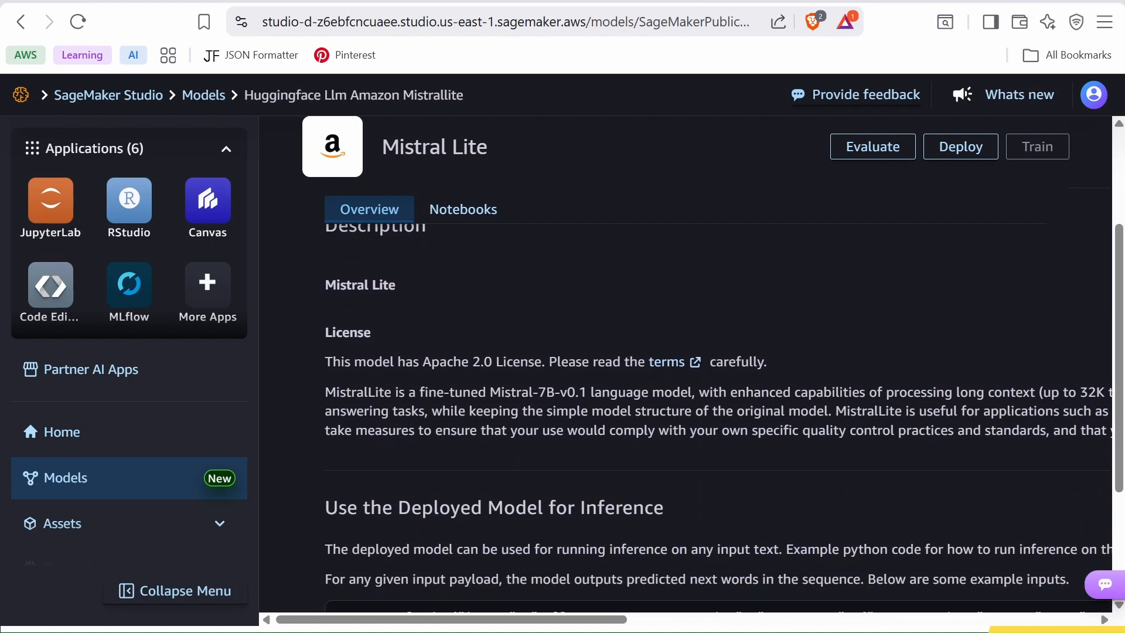
scroll(723, 419, down, 2)
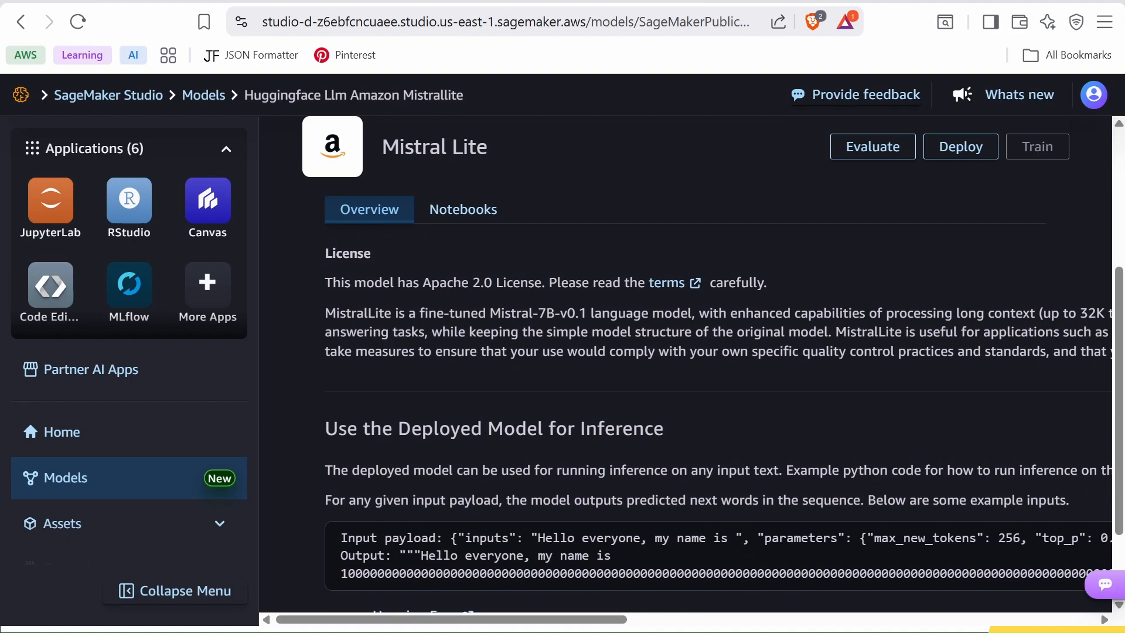
scroll(718, 413, down, 2)
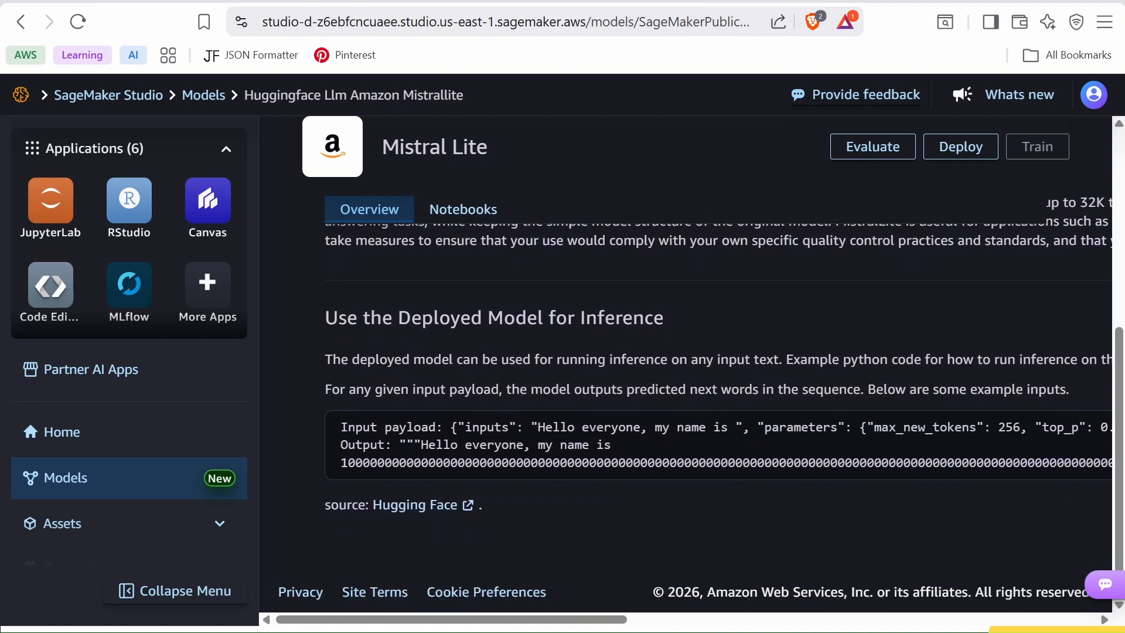
scroll(758, 205, up, 7)
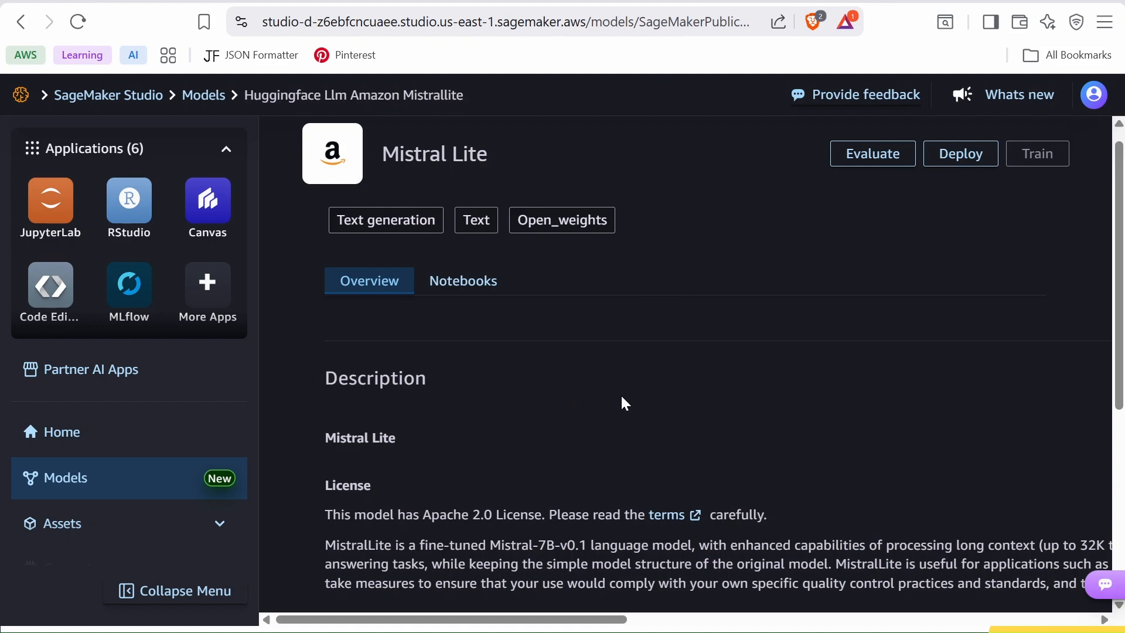
scroll(621, 400, up, 1)
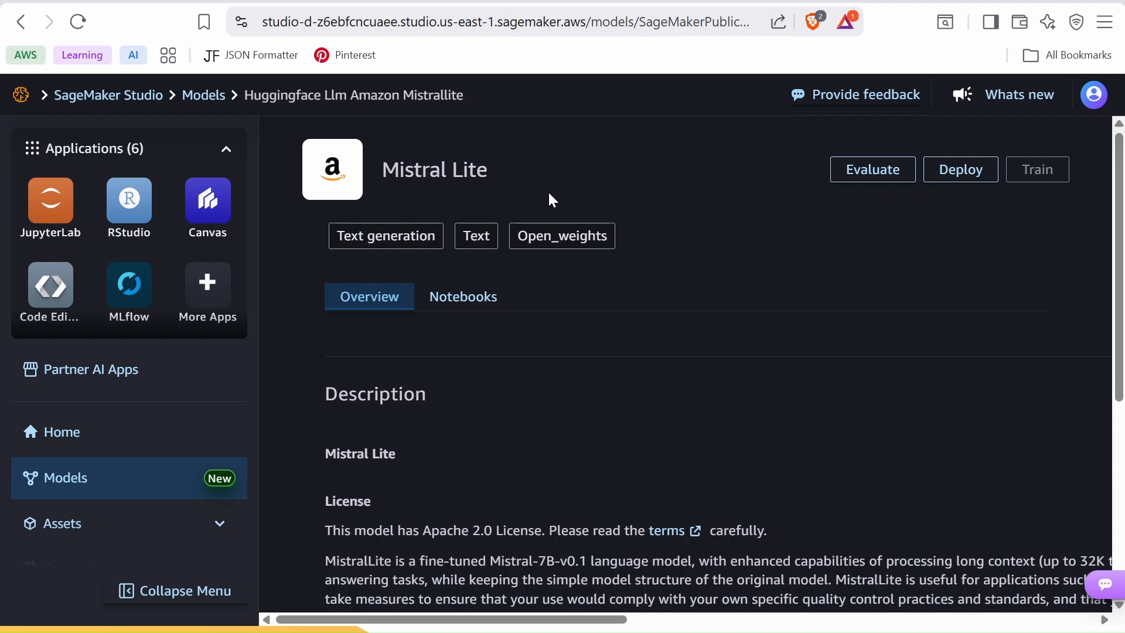
- Start deploying Mistral Lite and enter a custom endpoint name of jumpstart-TextModel
scroll(643, 255, down, 1)
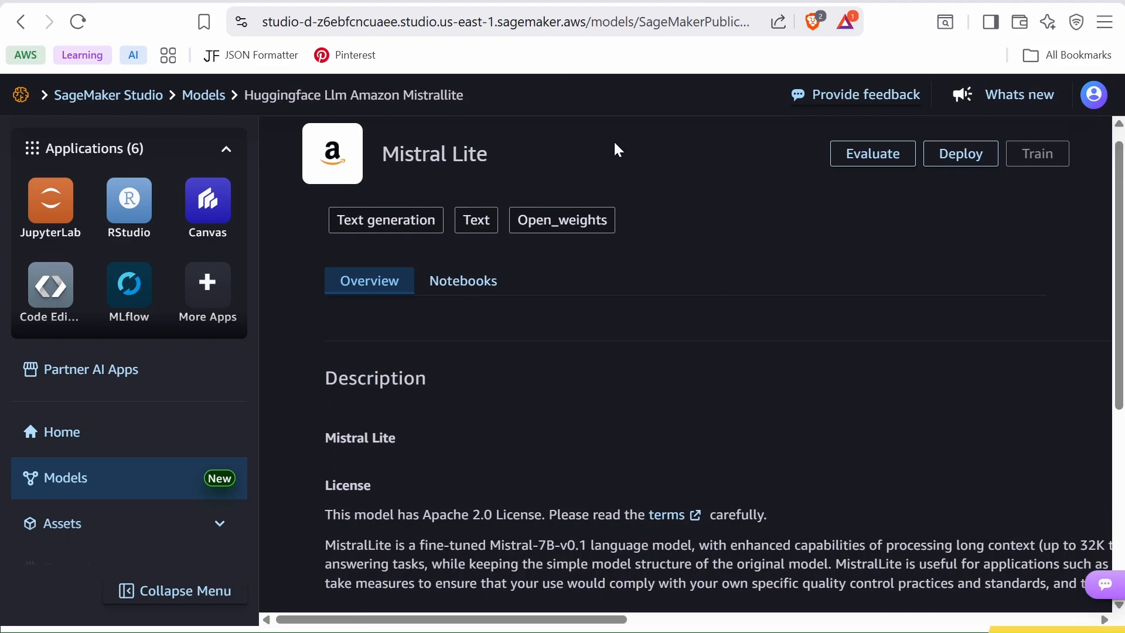
click(956, 155)
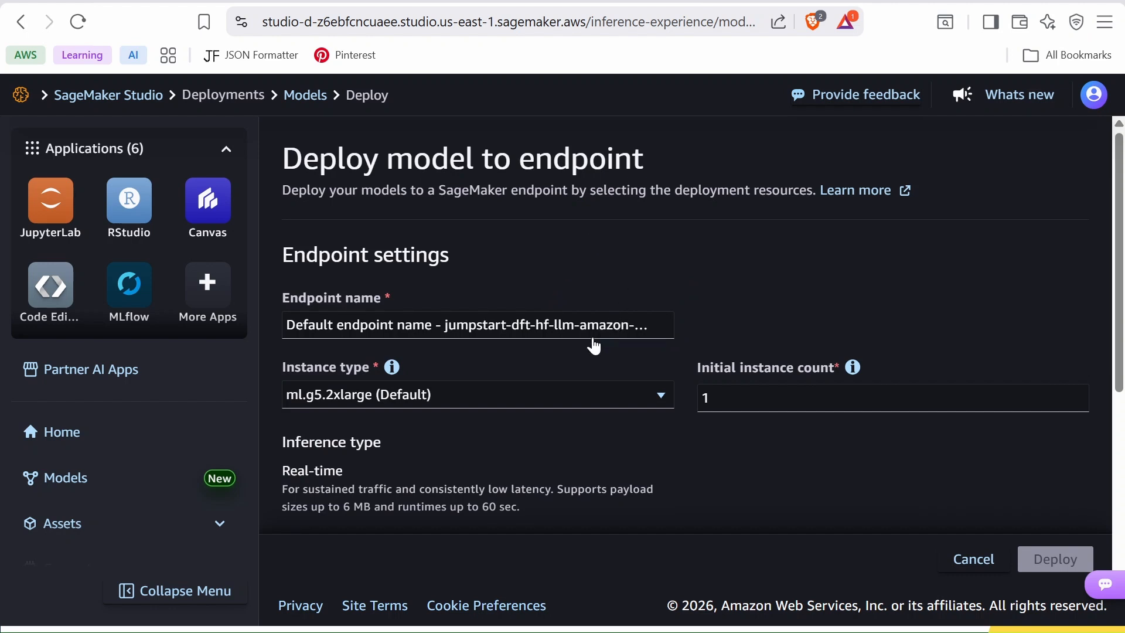
scroll(519, 369, down, 2)
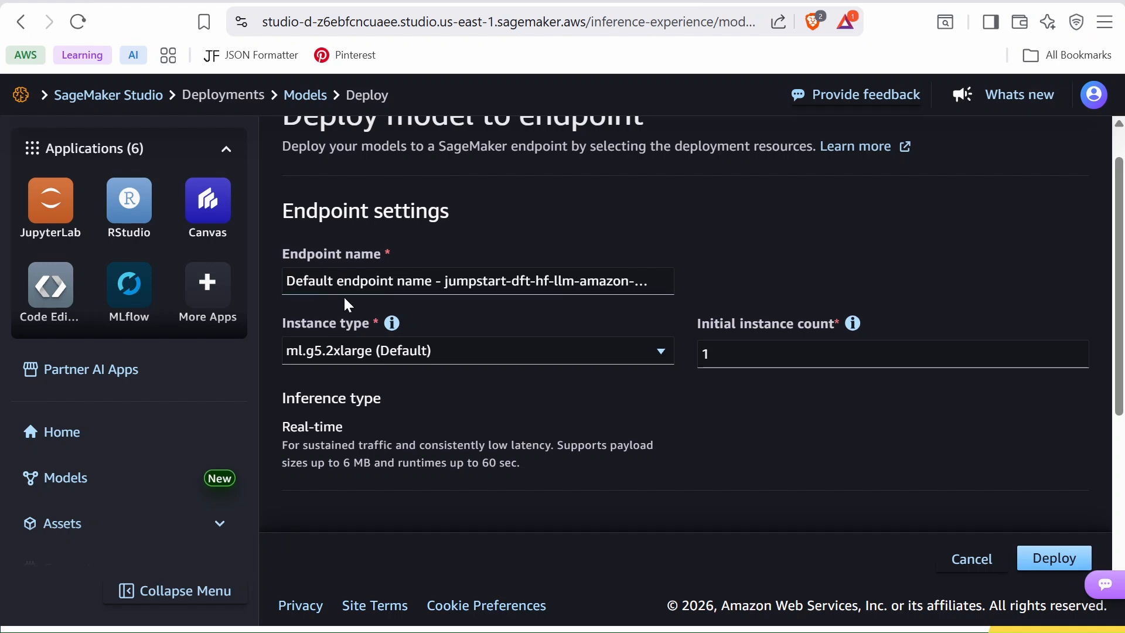
click(654, 294)
click(419, 410)
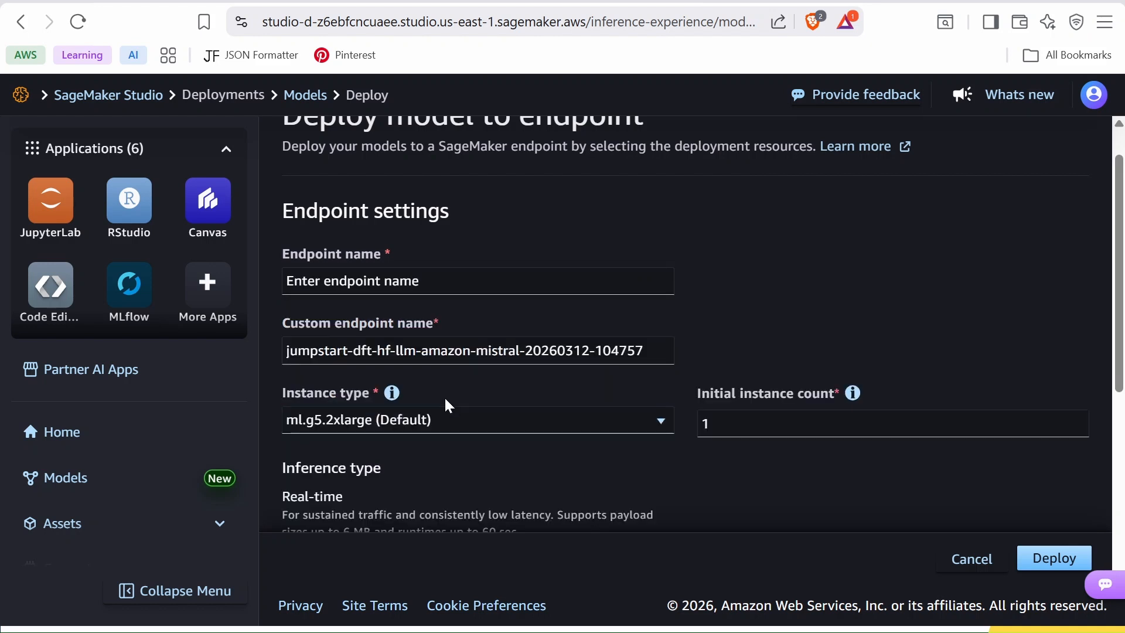
click(378, 350)
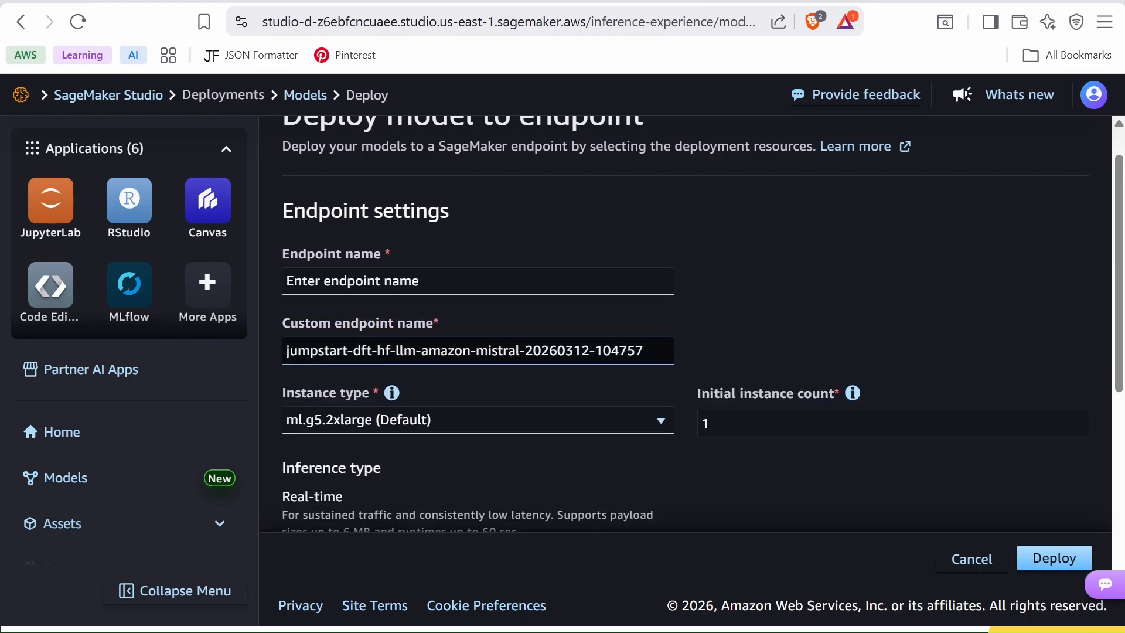
key(ctrl+a)
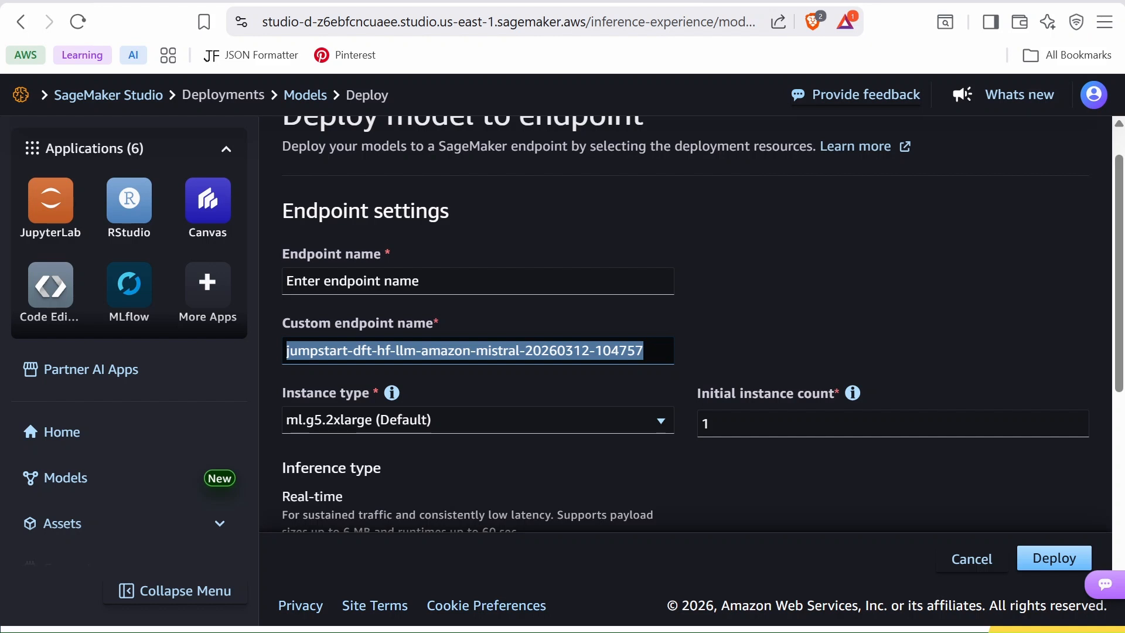
text(jumpstart-TextModel)
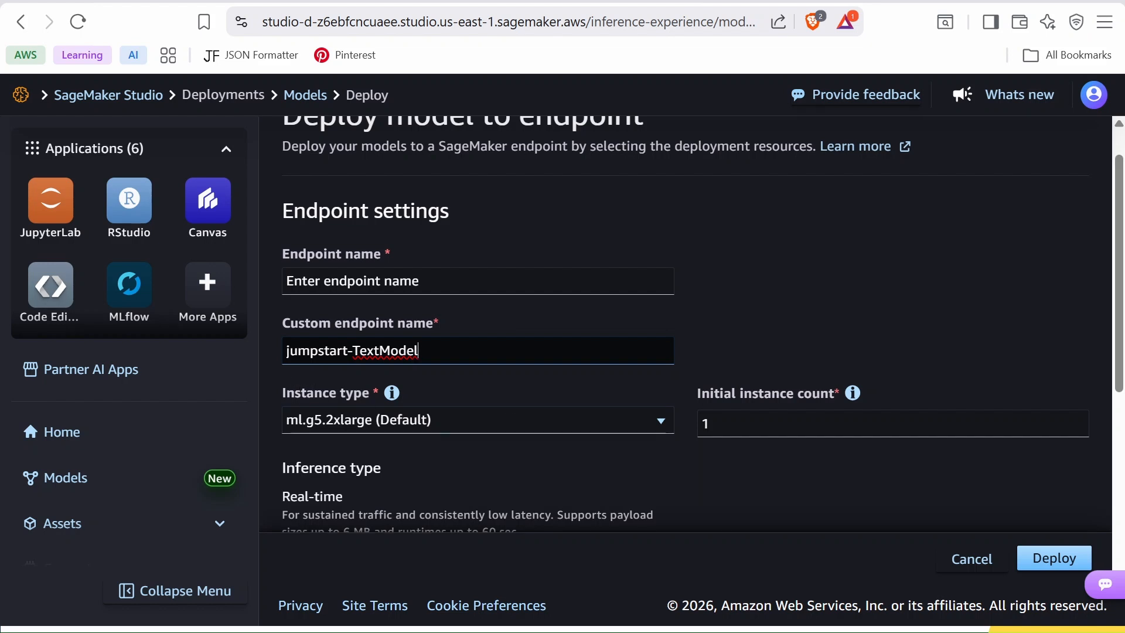
- Choose the ml.g5.2xlarge (Default) instance type and deploy the model to the endpoint
click(668, 428)
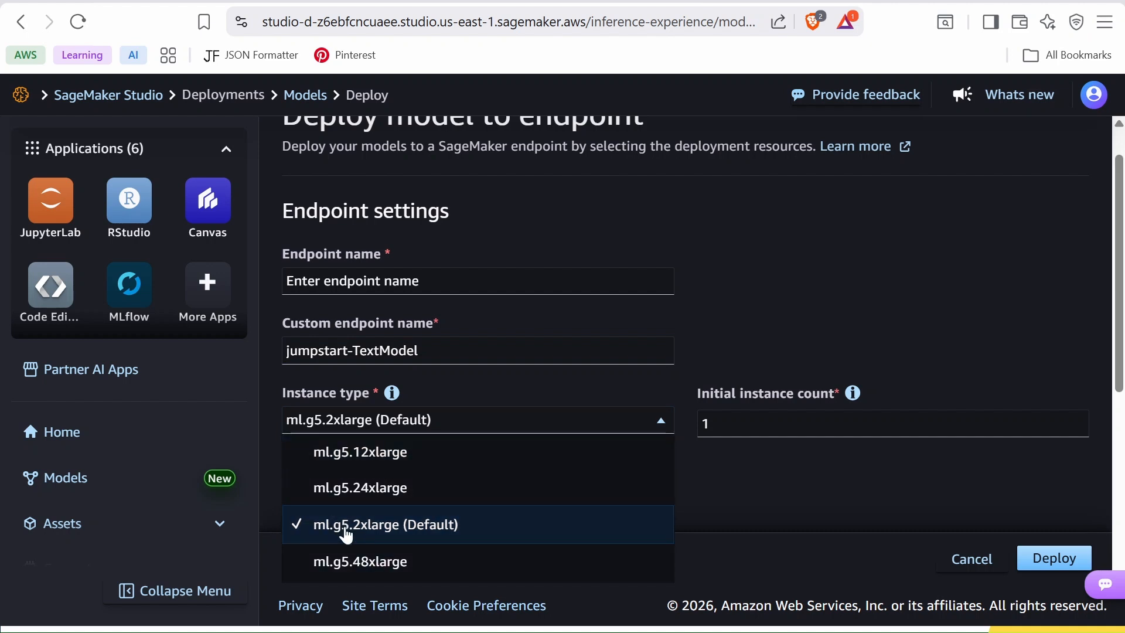
click(345, 528)
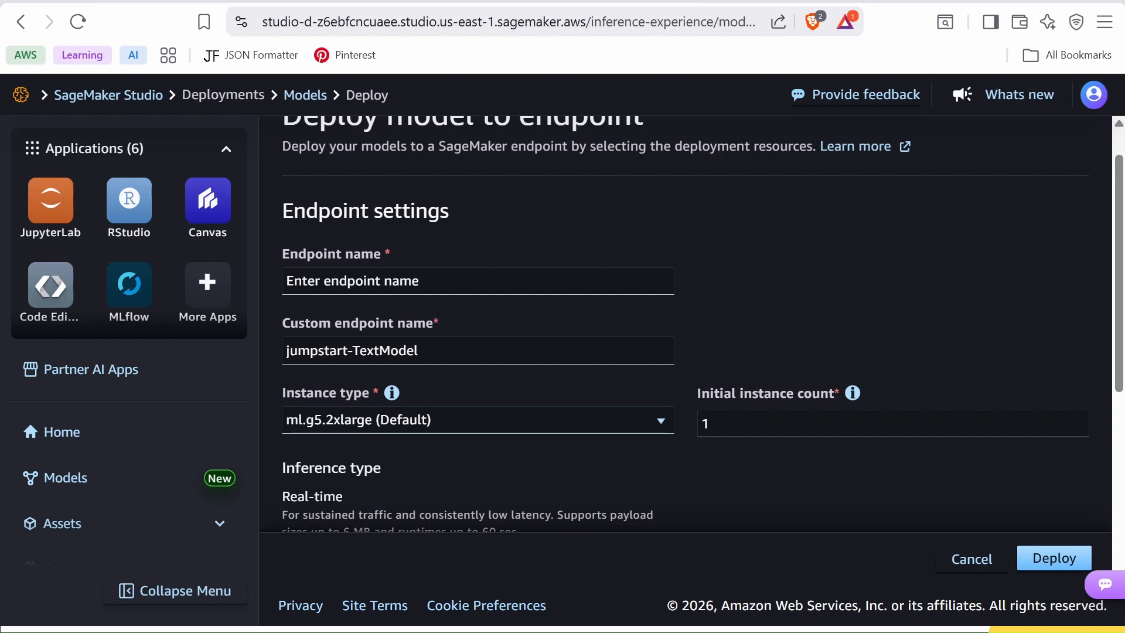
scroll(599, 417, down, 3)
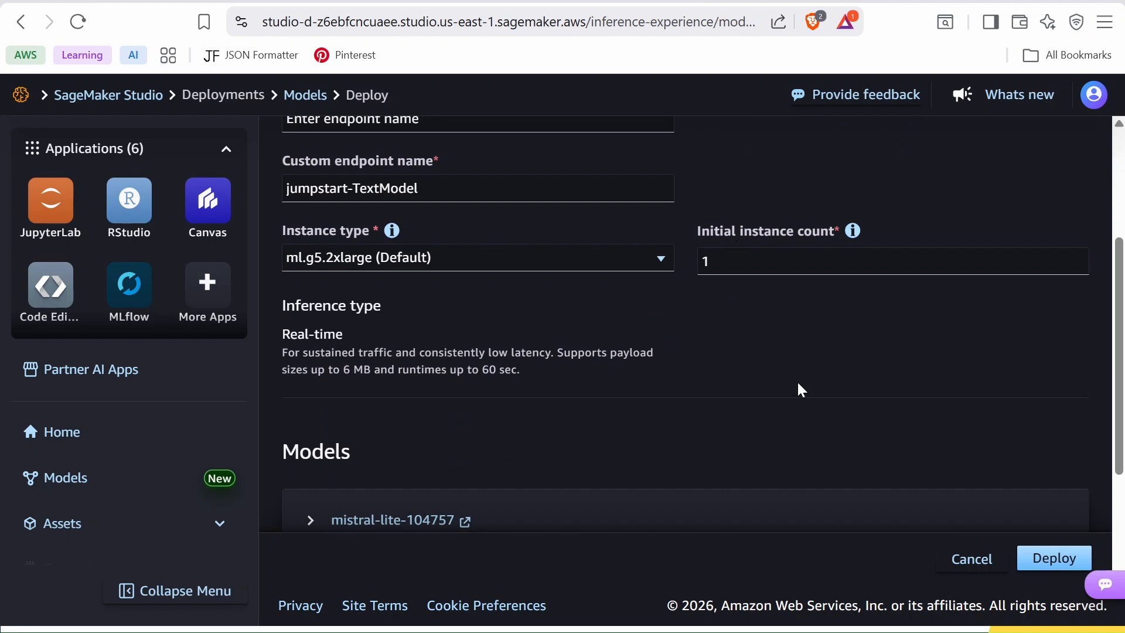
scroll(764, 396, down, 3)
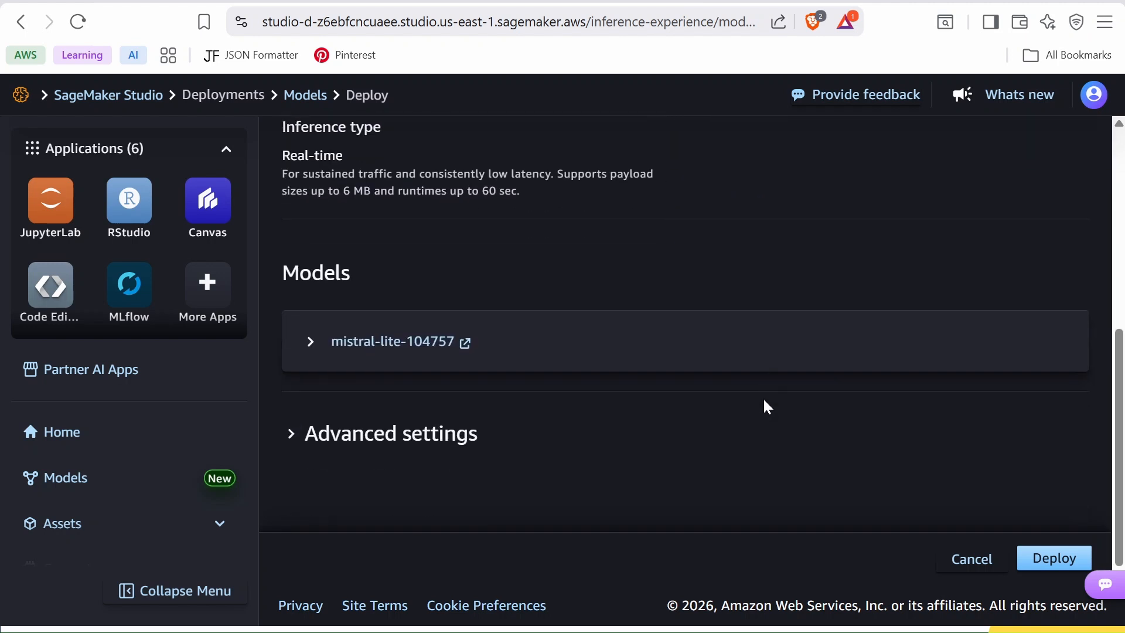
scroll(761, 396, up, 3)
scroll(760, 396, up, 3)
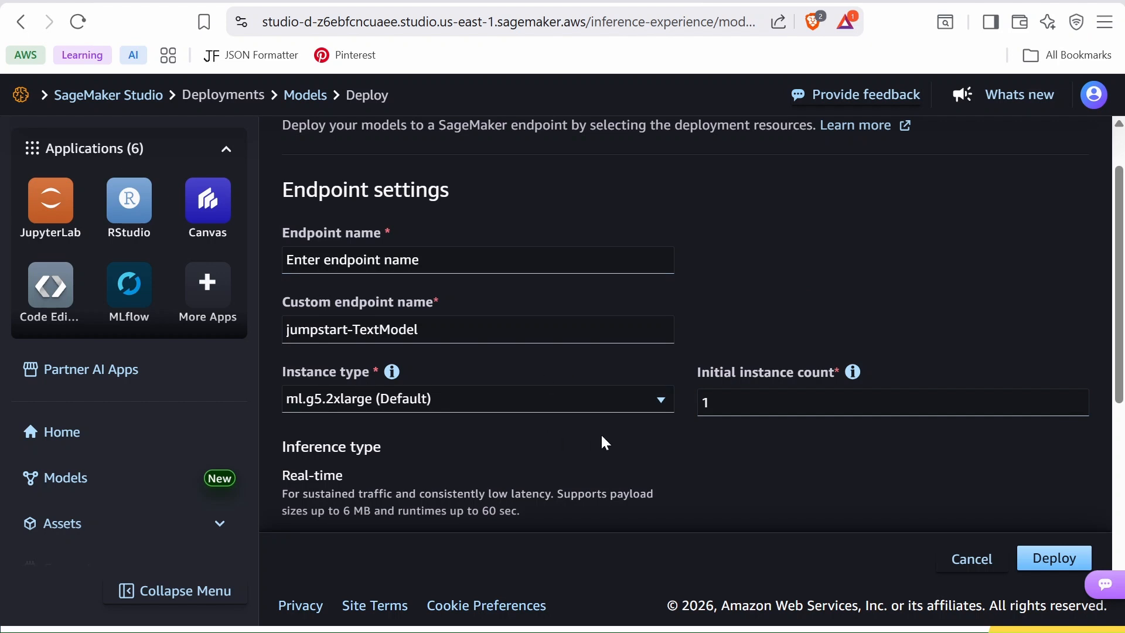
scroll(595, 440, down, 1)
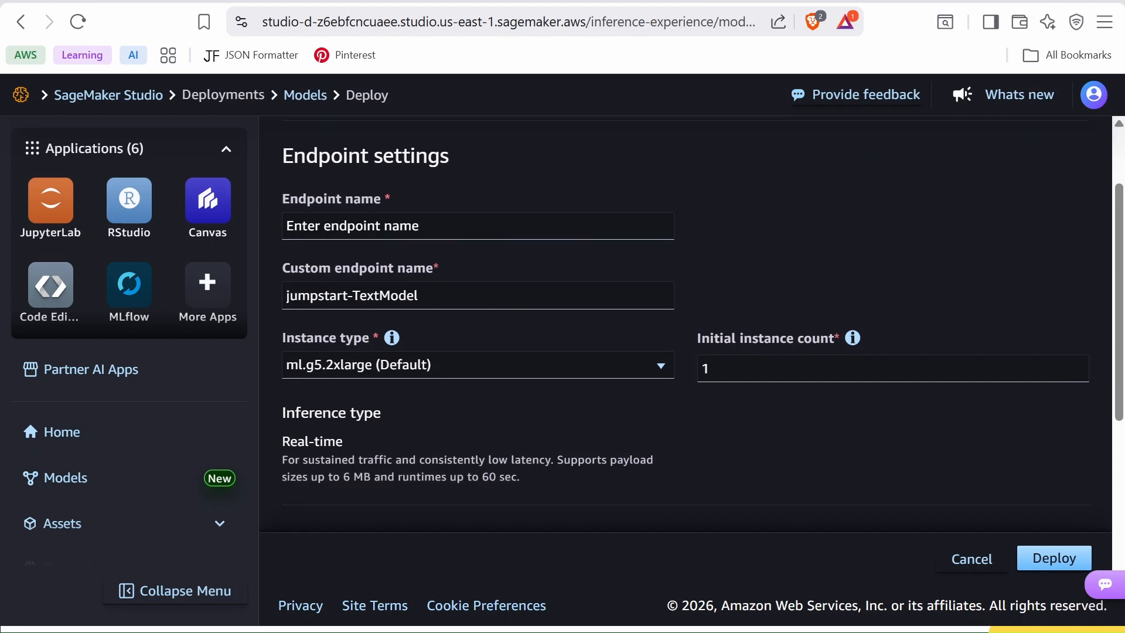
scroll(588, 470, down, 5)
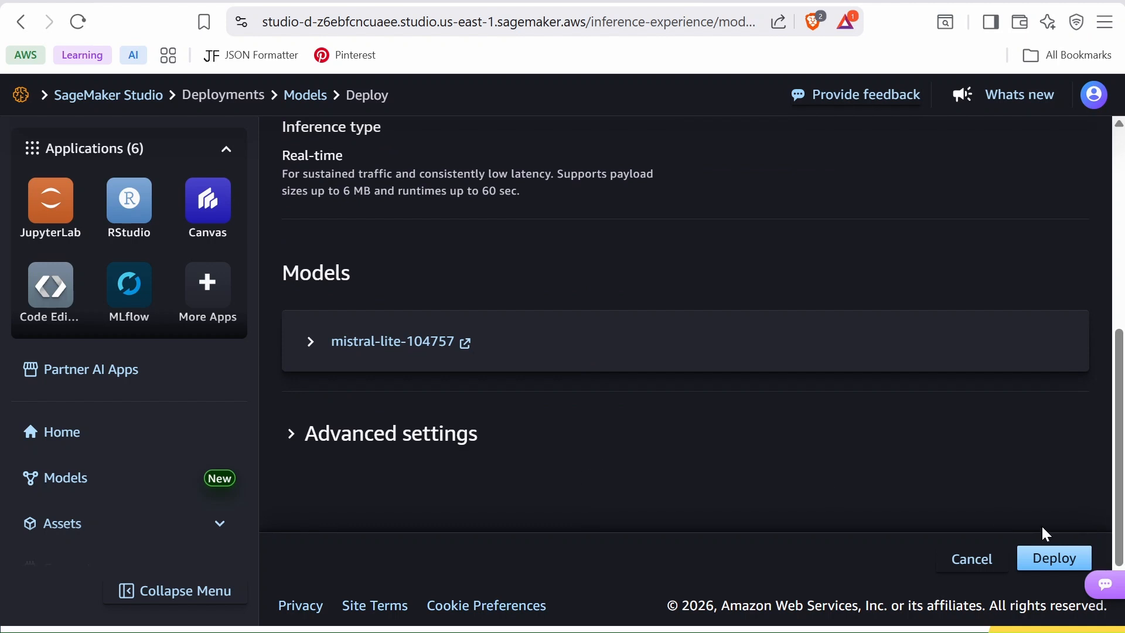
click(1053, 557)
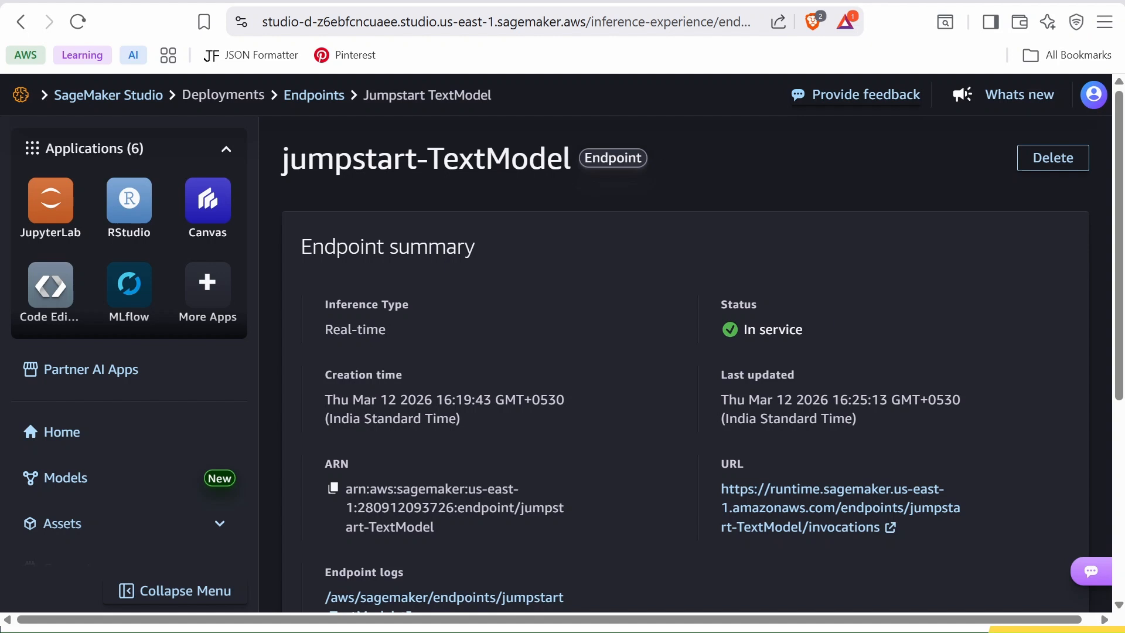
- Review the deployed endpoint's summary, variants, settings and auto-scaling details
scroll(603, 392, down, 3)
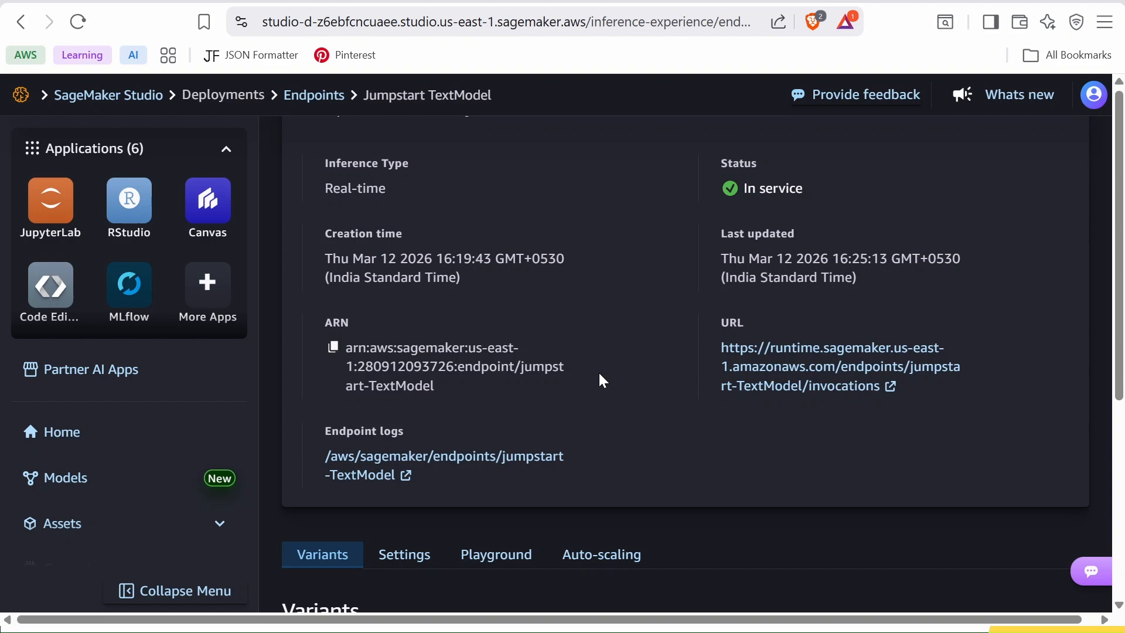
scroll(641, 352, up, 2)
scroll(634, 351, down, 6)
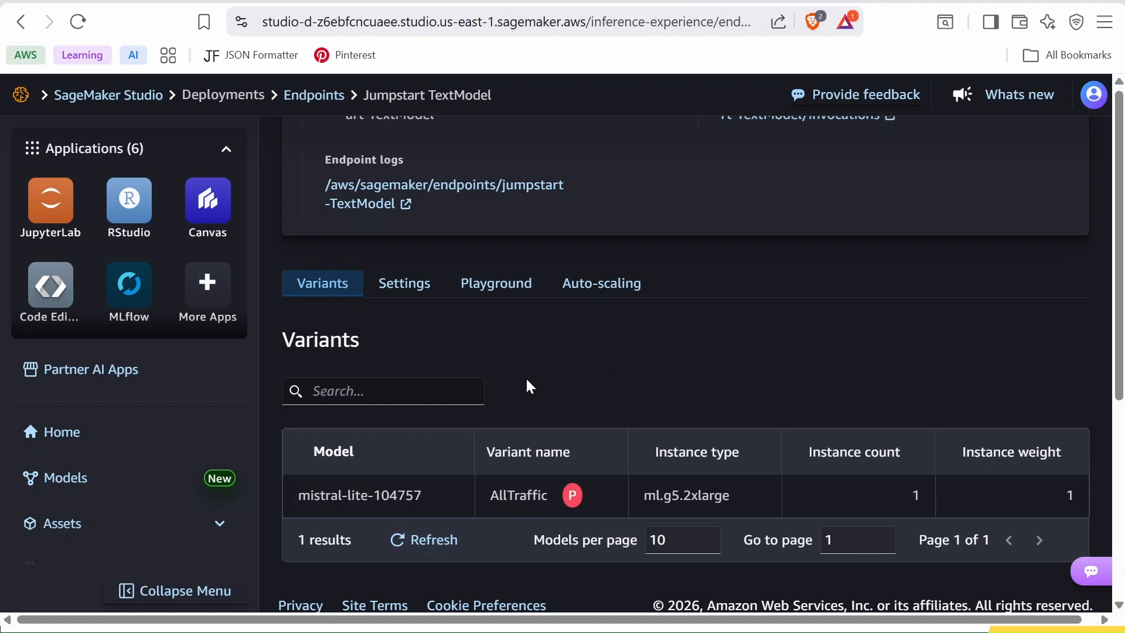
click(406, 289)
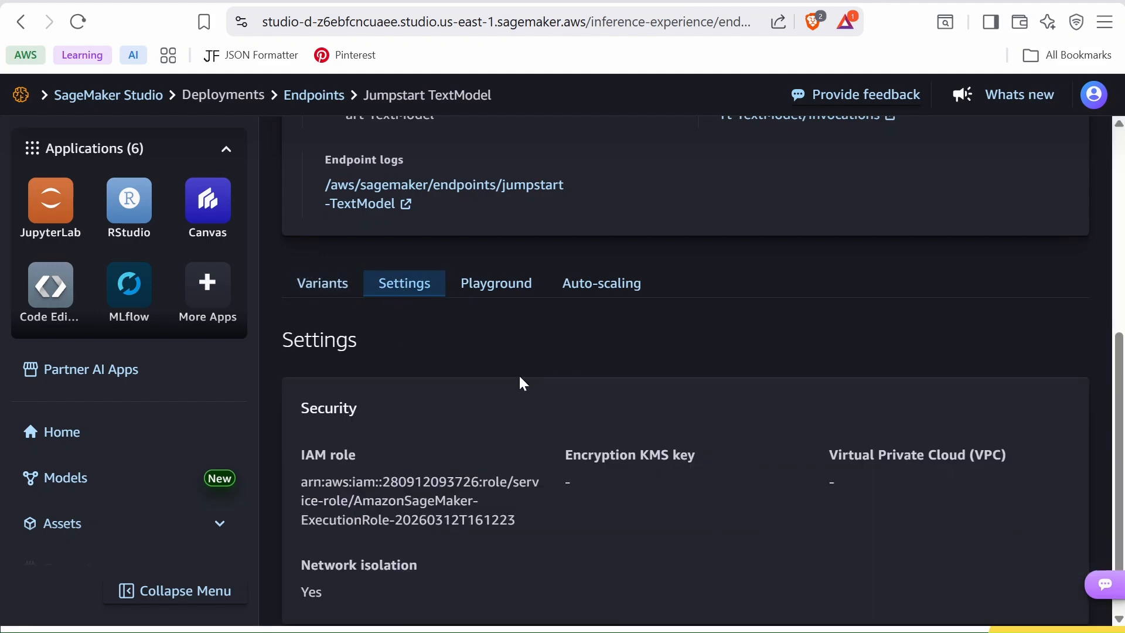
scroll(519, 380, down, 2)
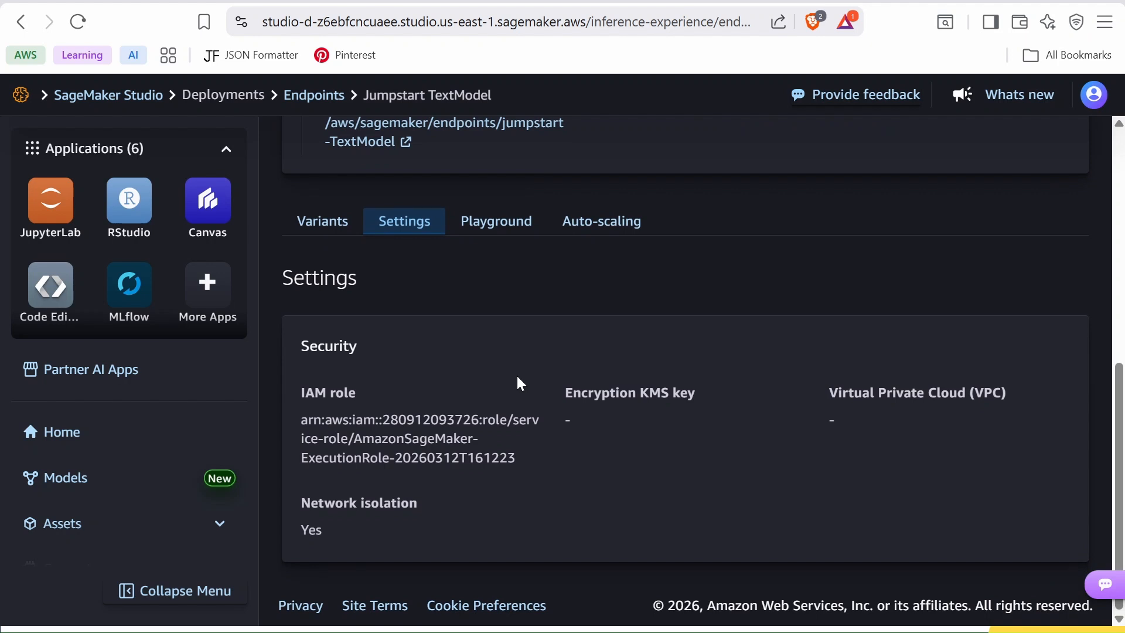
scroll(518, 381, up, 3)
click(602, 314)
click(404, 314)
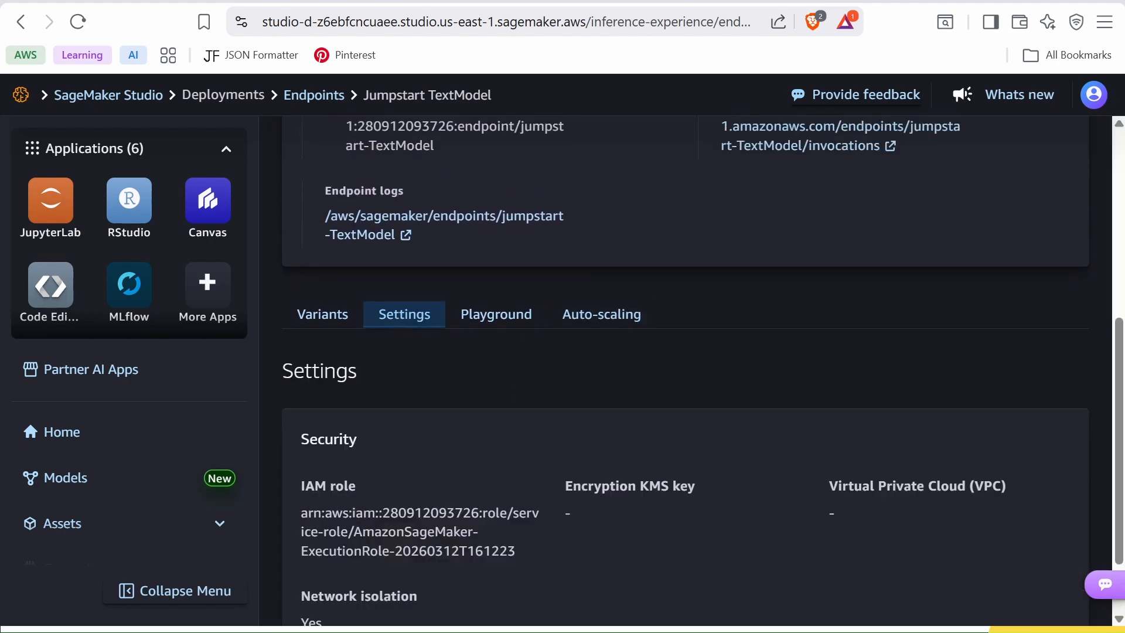
click(603, 317)
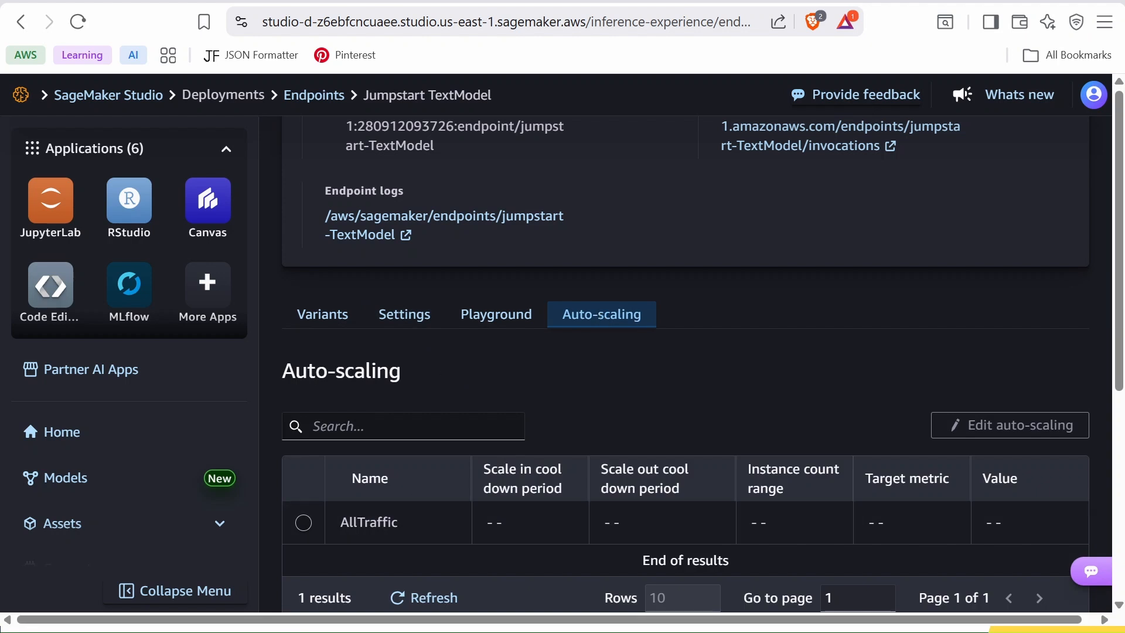
scroll(438, 476, down, 2)
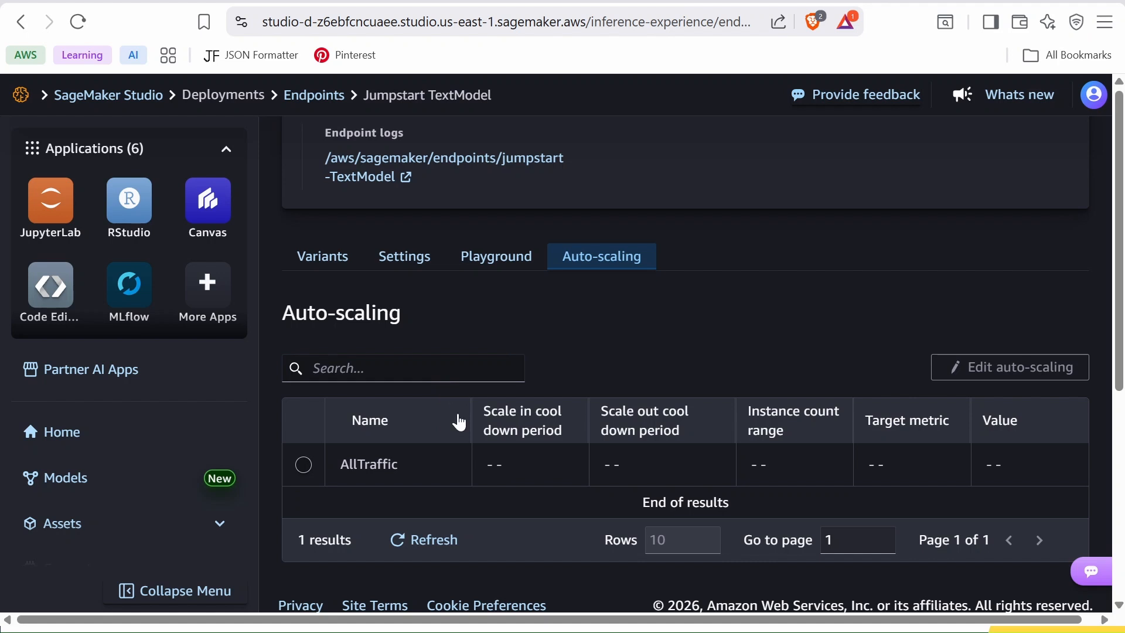
scroll(489, 331, up, 1)
- Open the endpoint's Playground and switch the testing option to the sample request
click(495, 298)
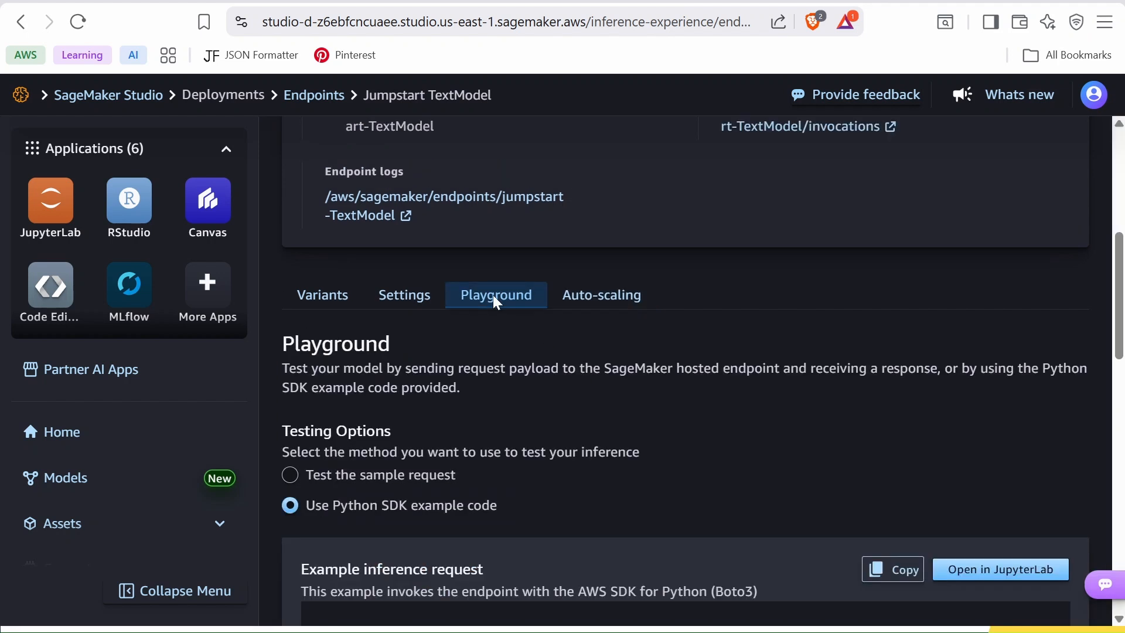
scroll(587, 397, down, 3)
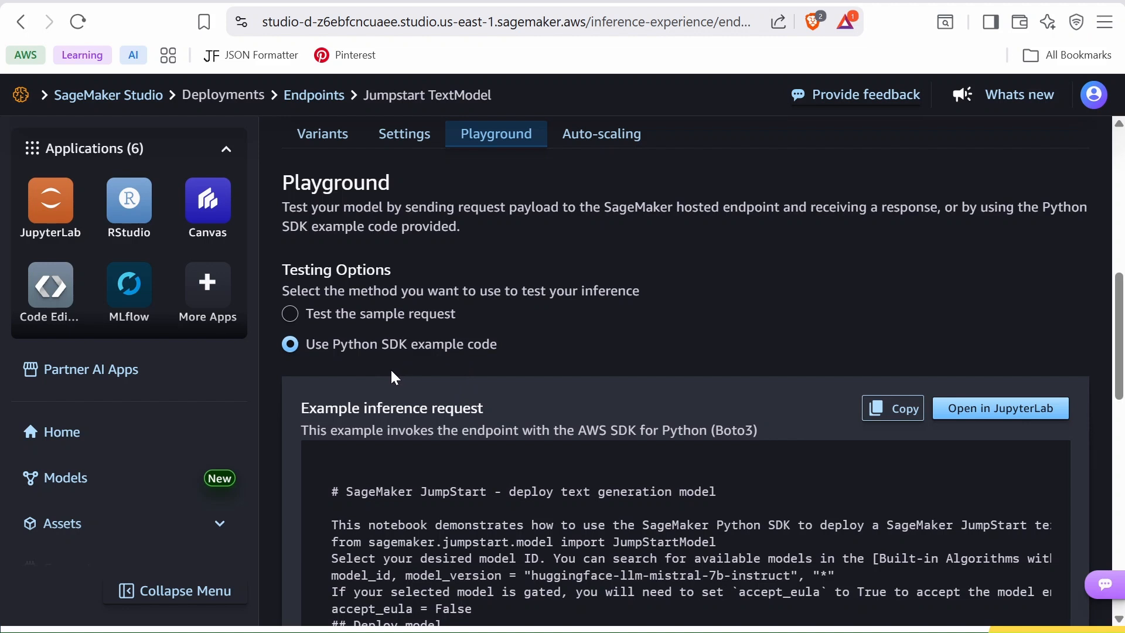
scroll(463, 392, down, 3)
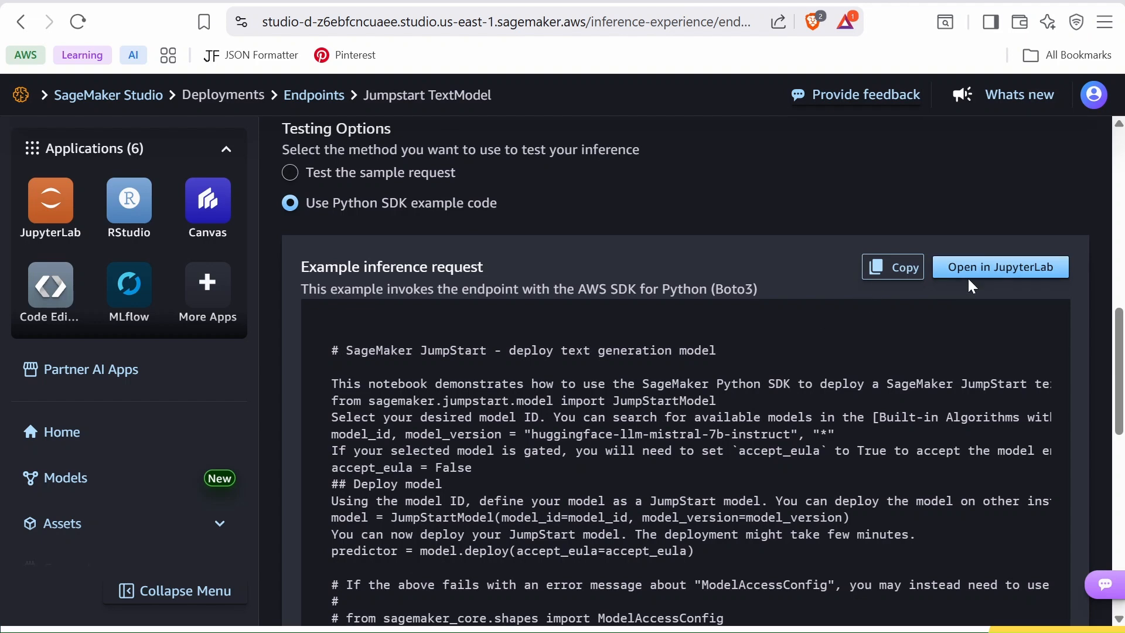
click(289, 173)
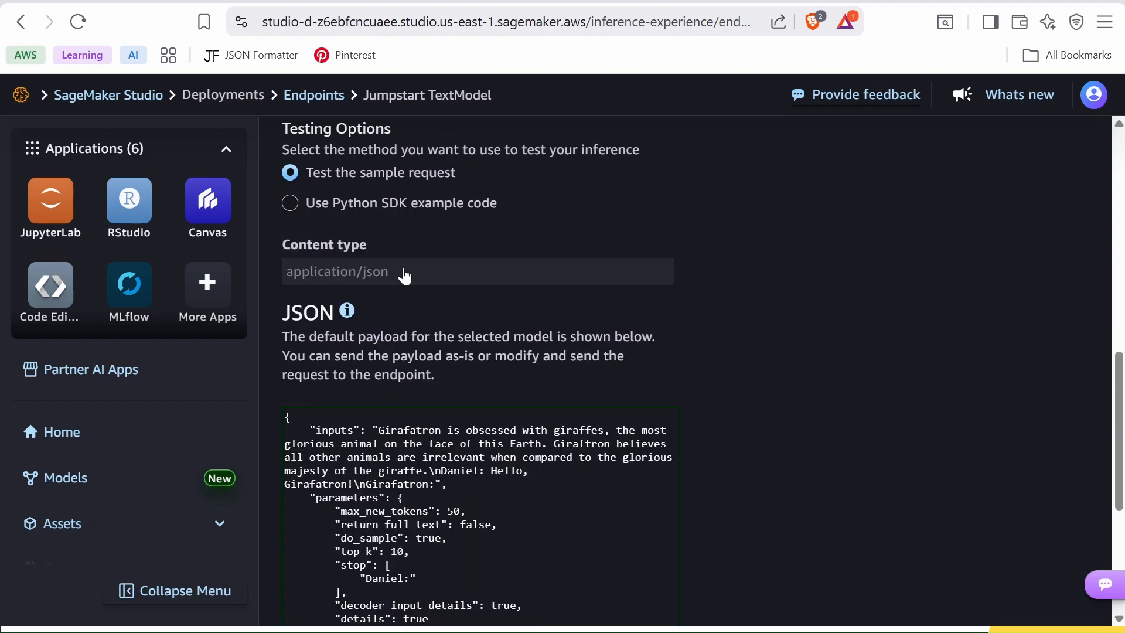
scroll(494, 316, down, 3)
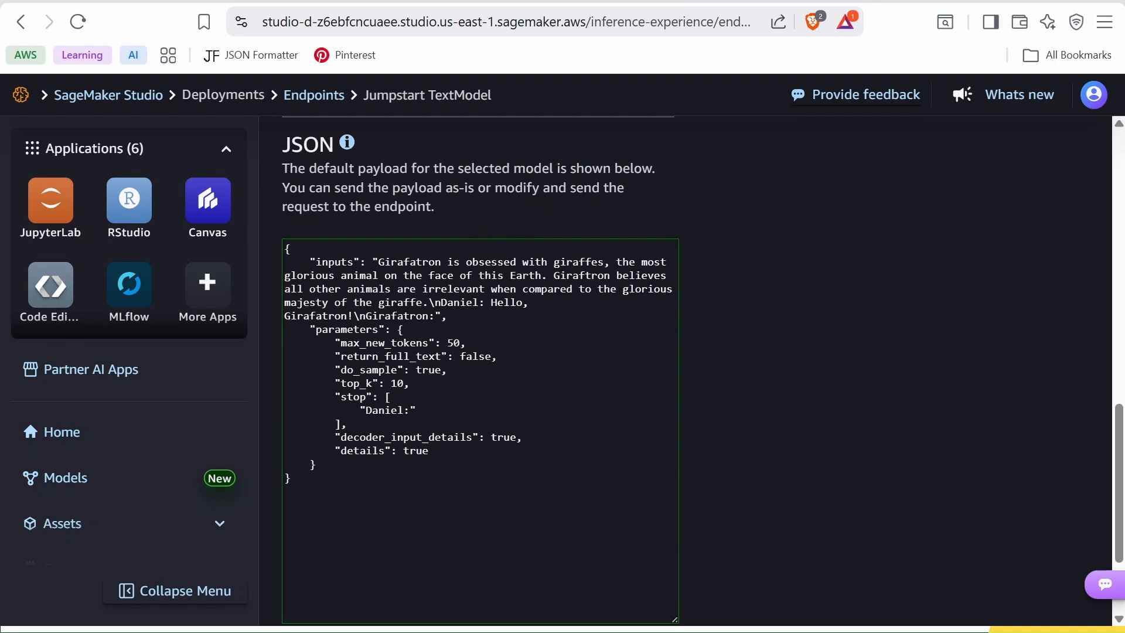
- Replace the sample prompt with "Explain cloud computing in simple terms." and send the request to the endpoint
drag(379, 262, 434, 316)
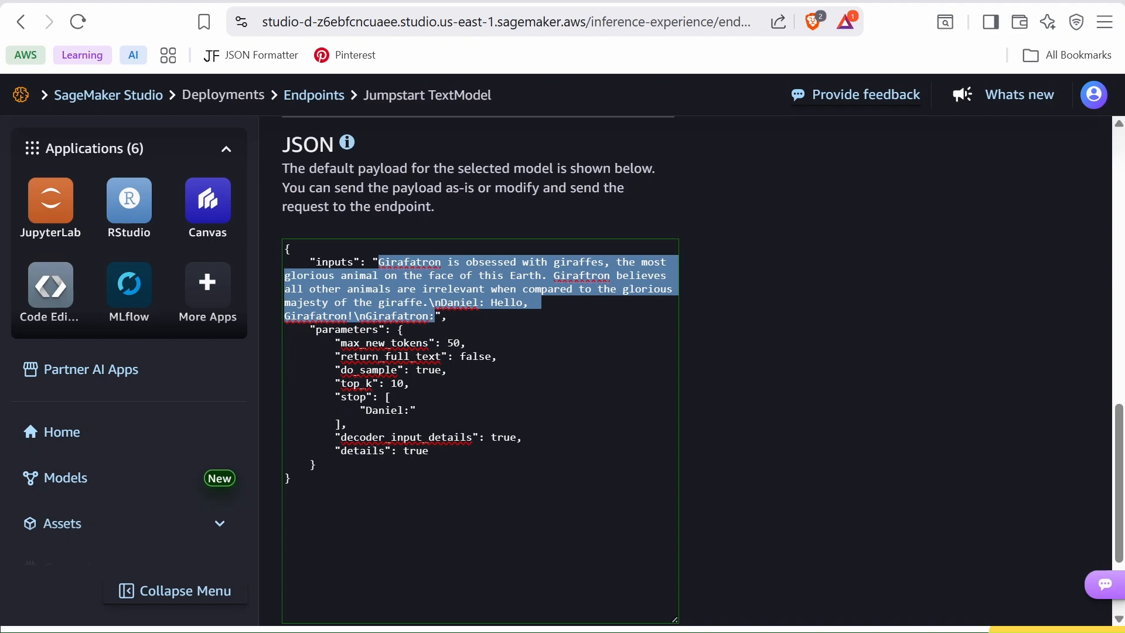
text(Explain cloud computing in simple terms.)
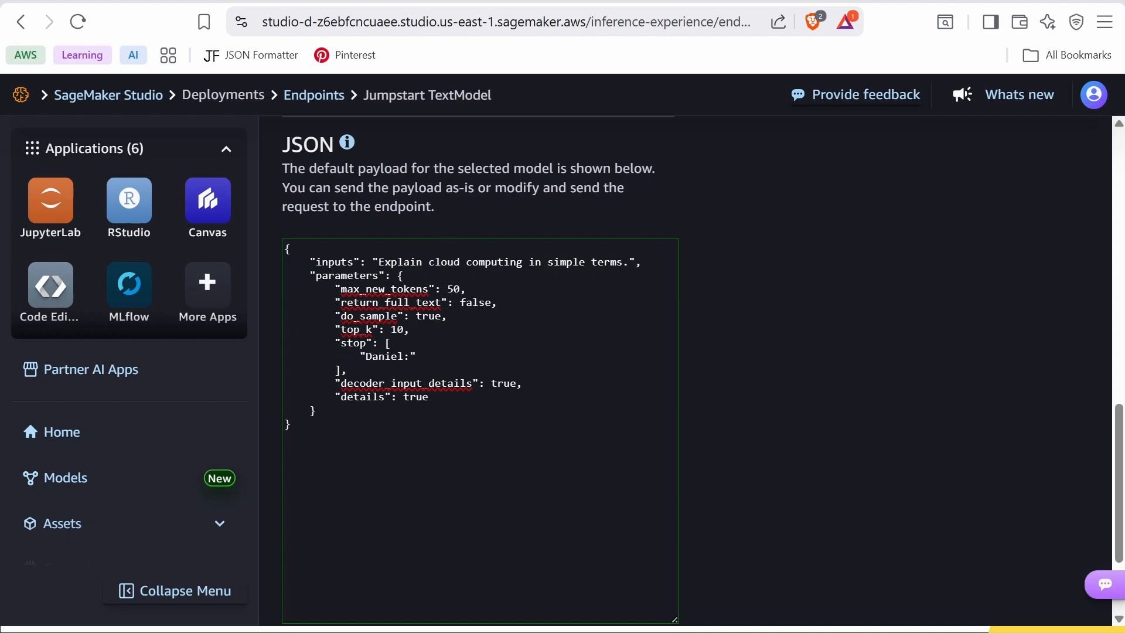
scroll(702, 369, down, 3)
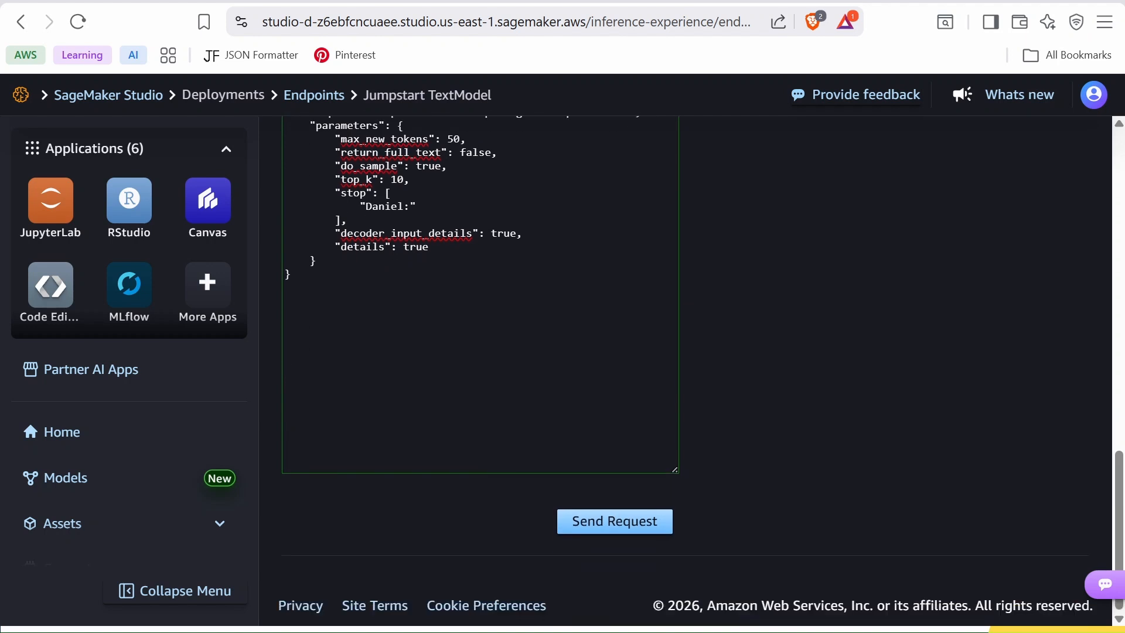
click(613, 522)
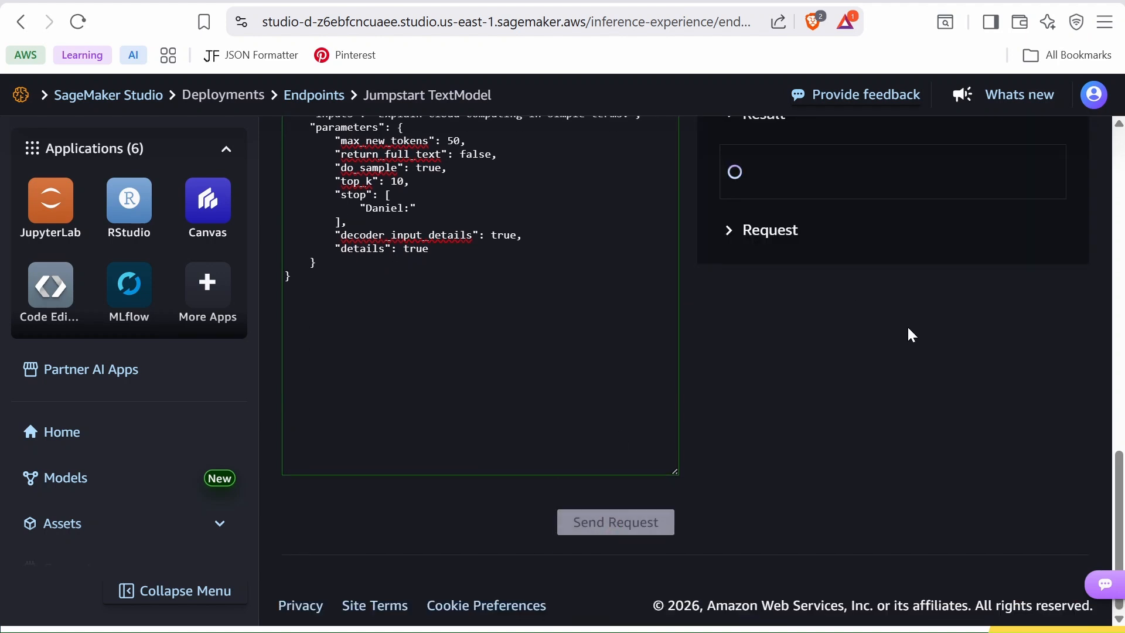
- Read the generated text and details in the inference result
scroll(901, 332, up, 1)
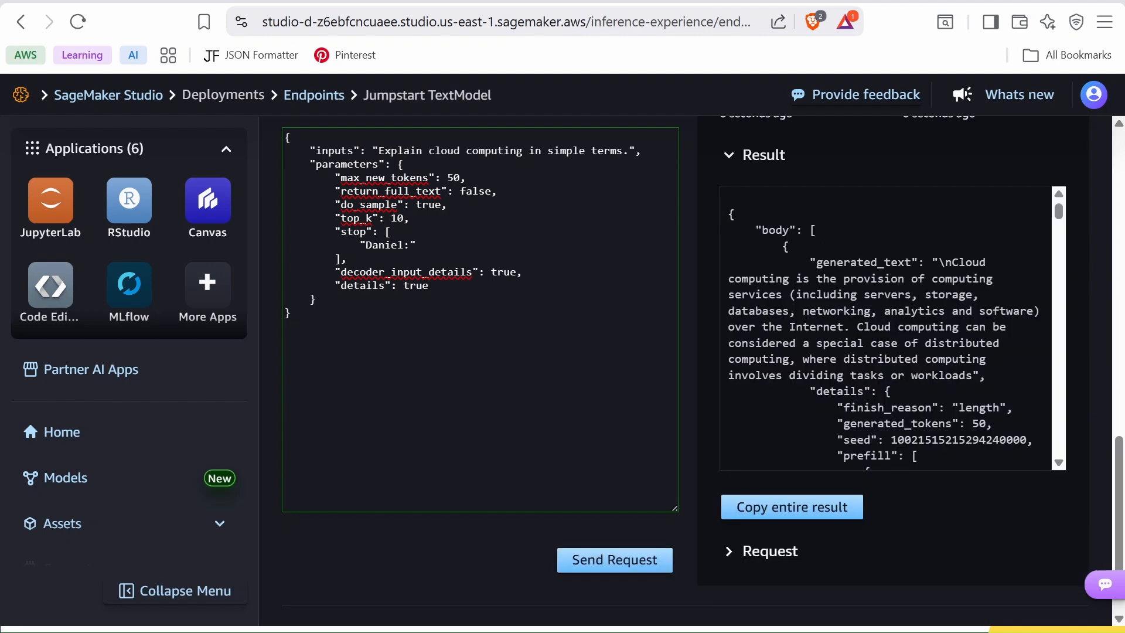
scroll(885, 328, down, 1)
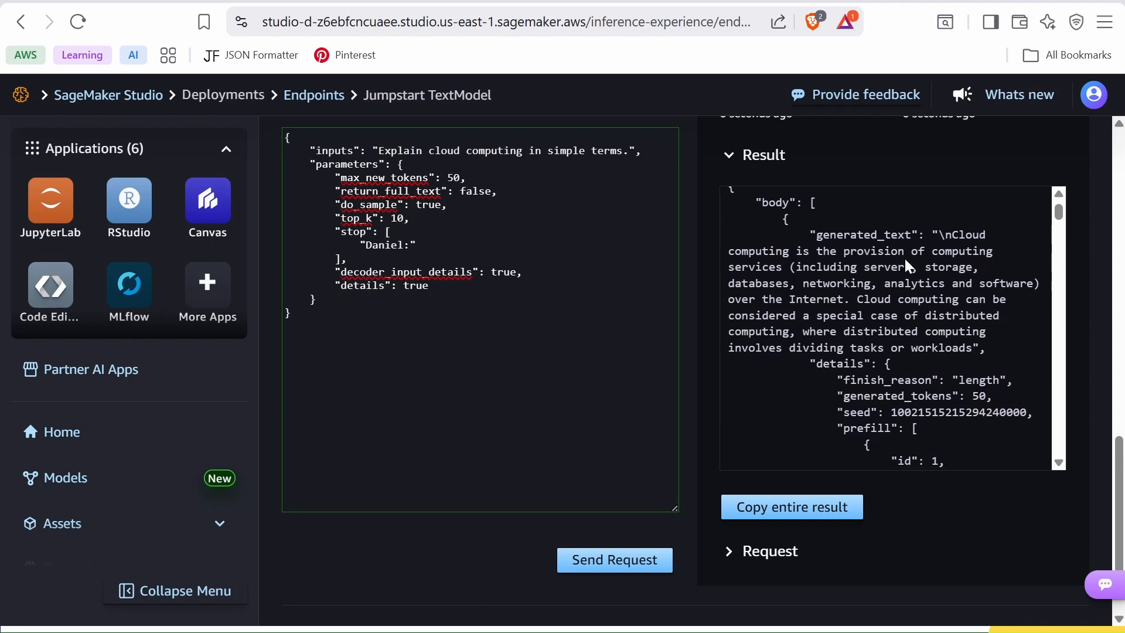
drag(945, 235, 971, 348)
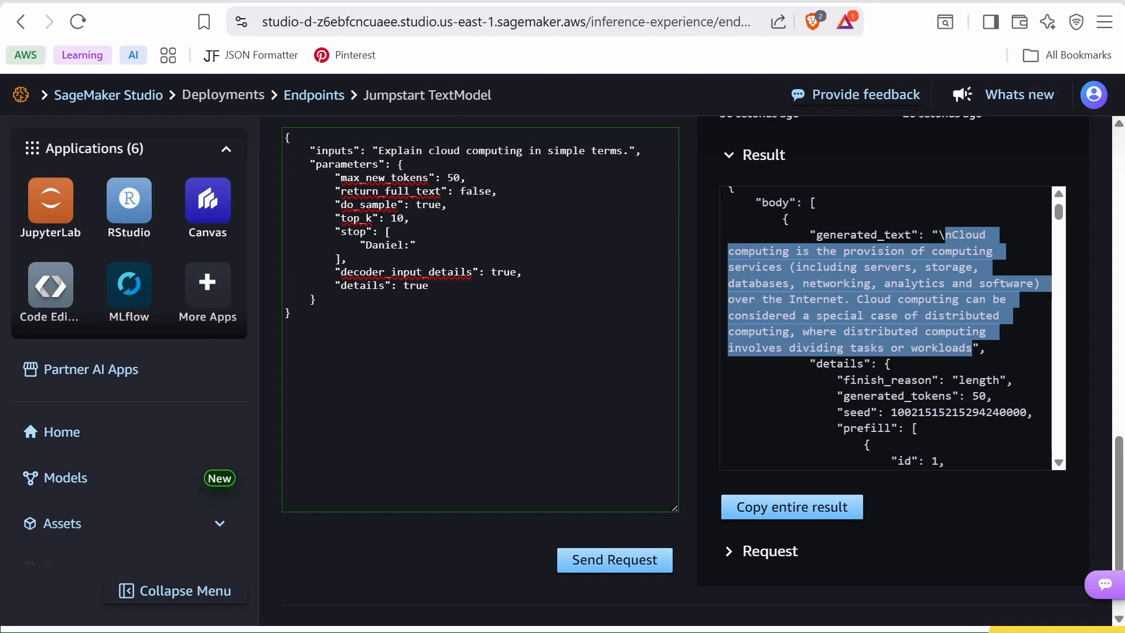
scroll(600, 369, up, 5)
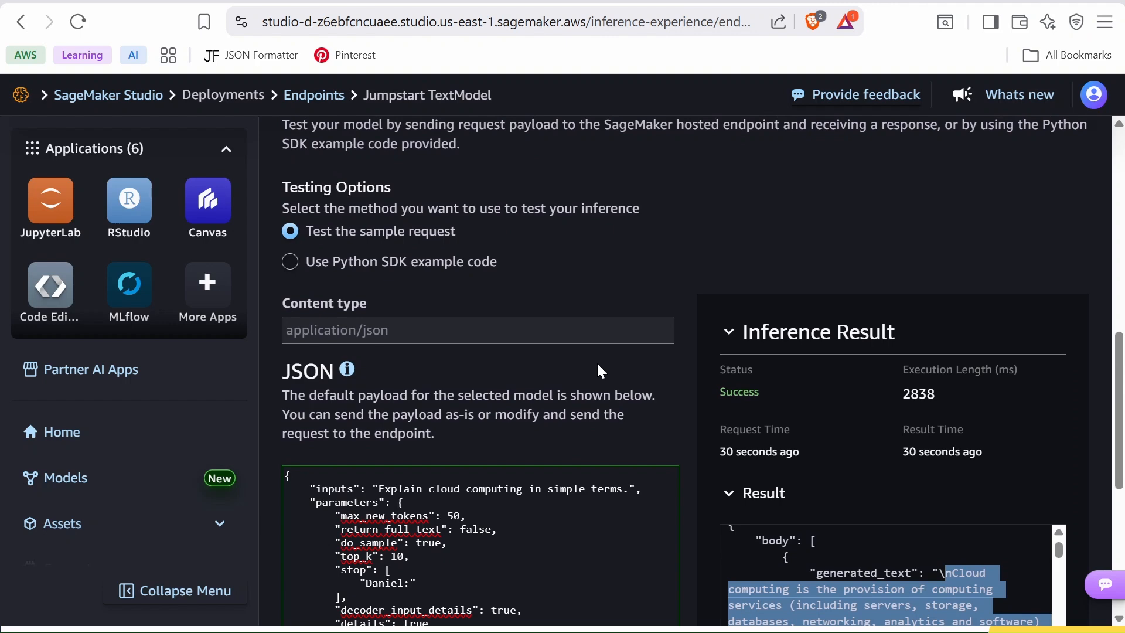
scroll(597, 364, up, 2)
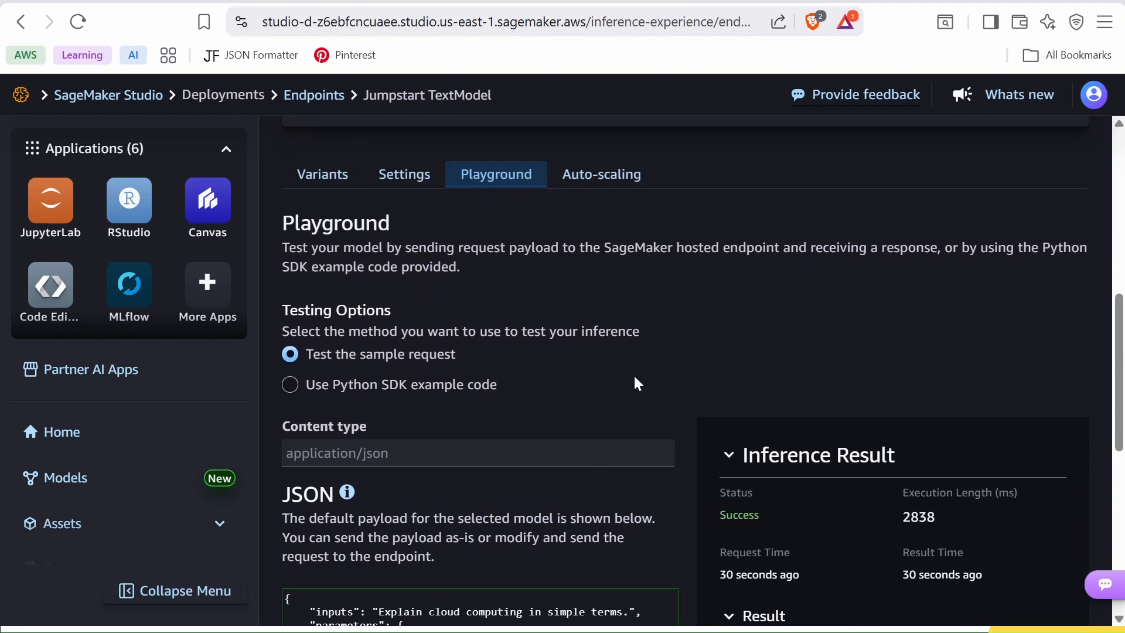
scroll(662, 422, down, 4)
scroll(603, 398, up, 15)
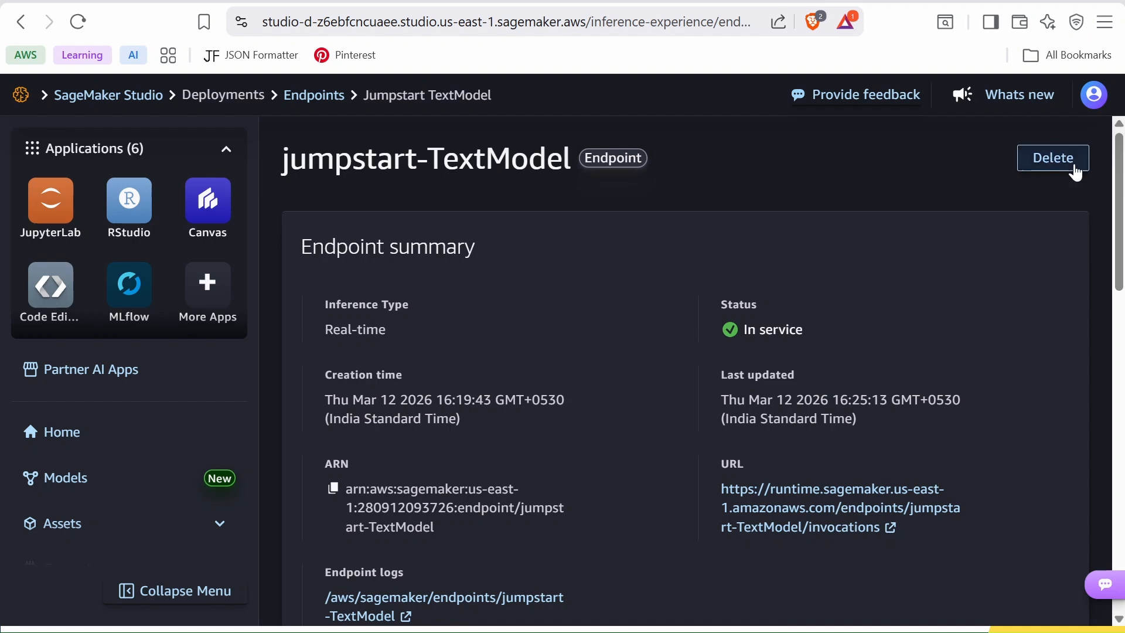
- Delete the jumpstart-TextModel endpoint, confirming the permanent deletion
click(1049, 165)
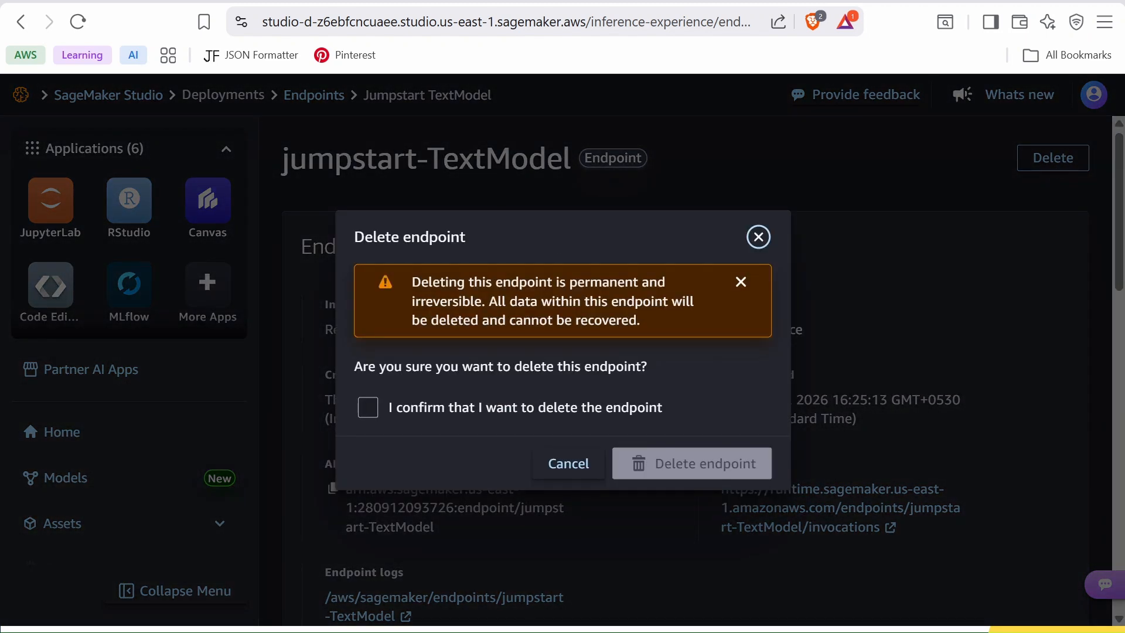
click(373, 417)
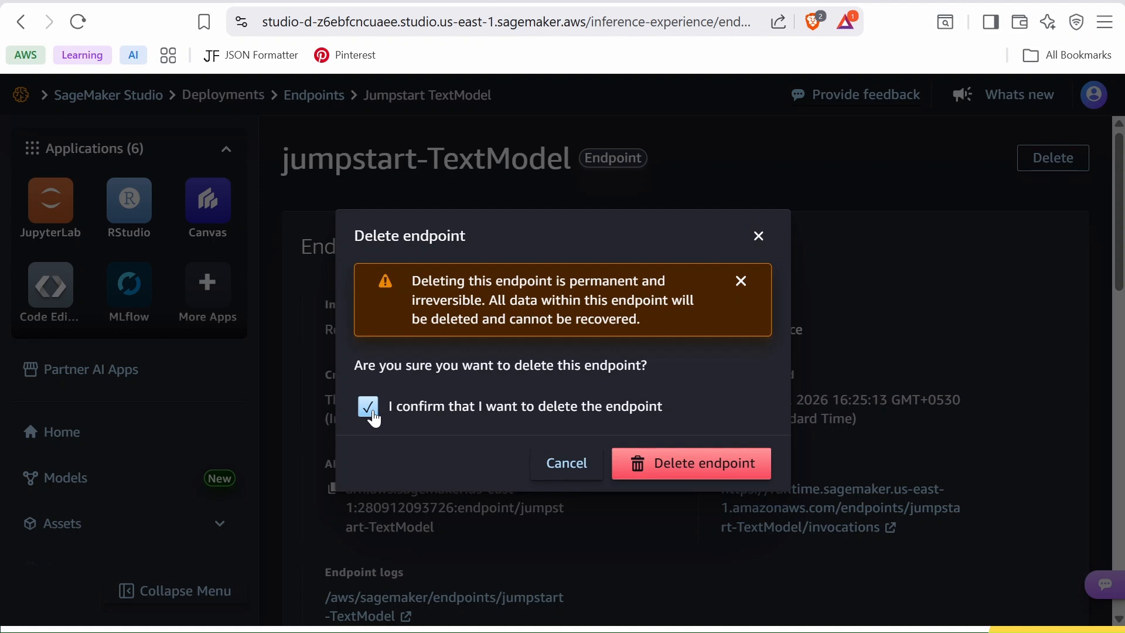
click(687, 465)
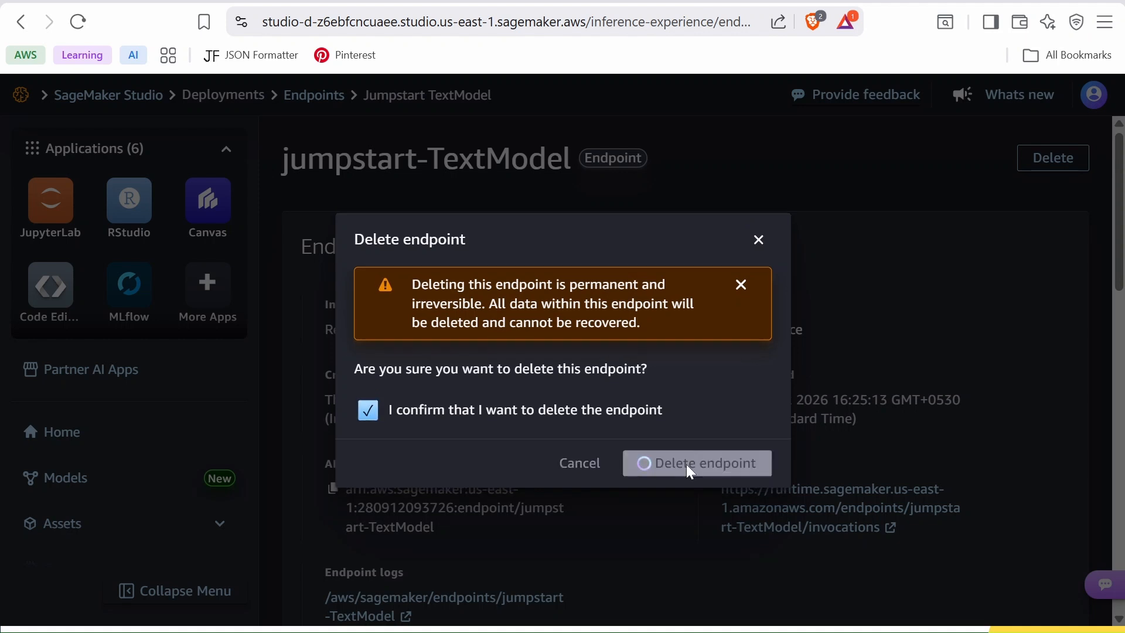